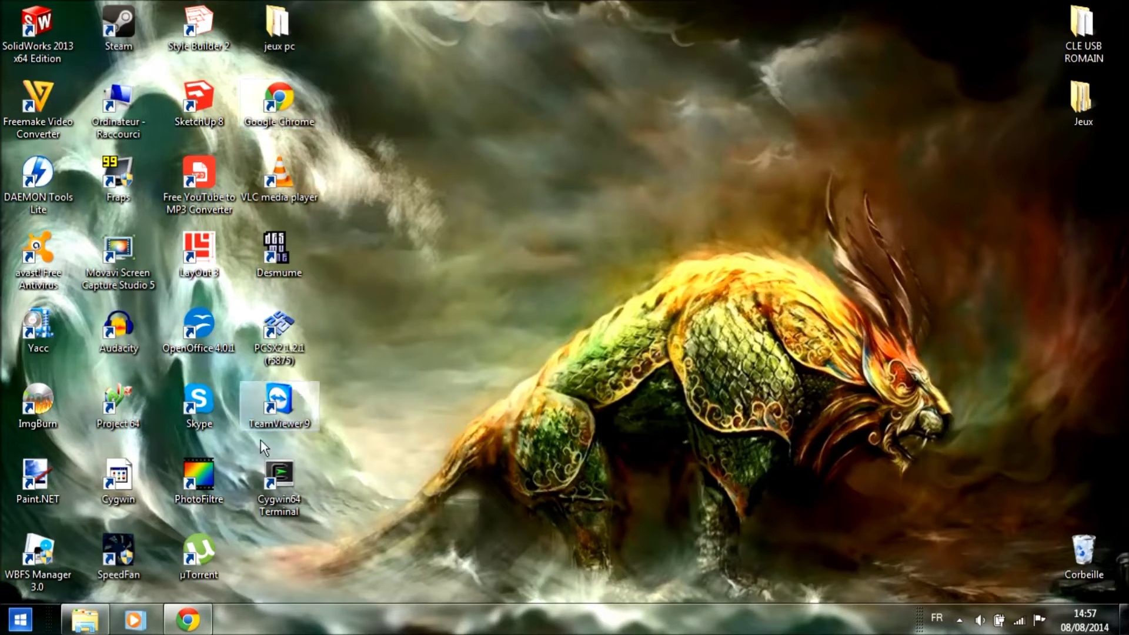
Step: Switch to Google Chrome and search Google for "xpadder"
left_click(190, 630)
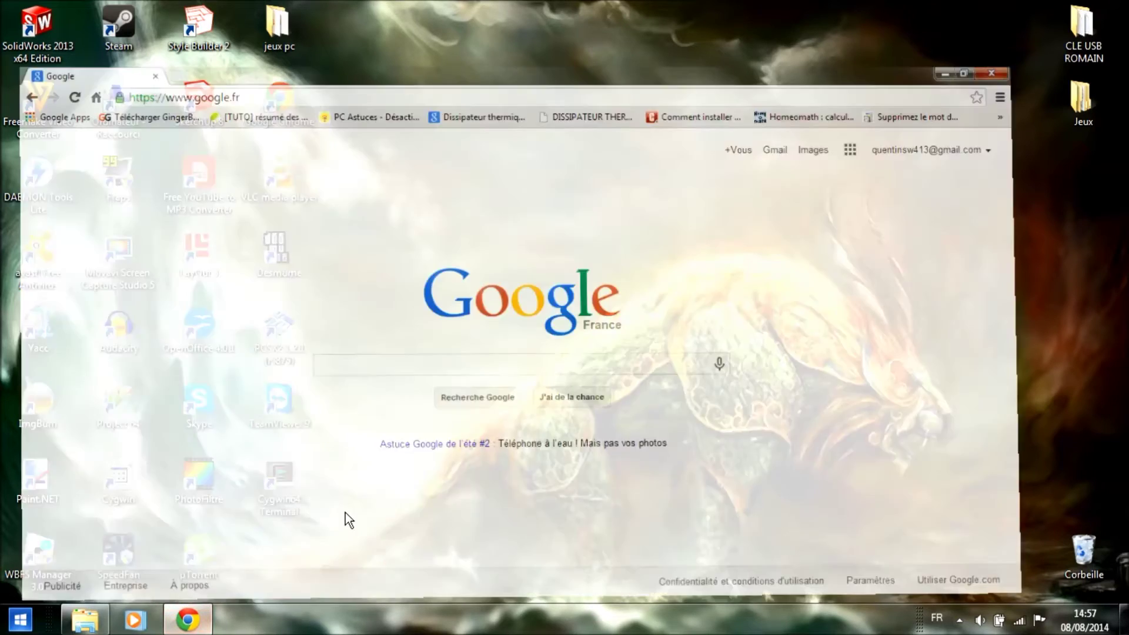
left_click(390, 337)
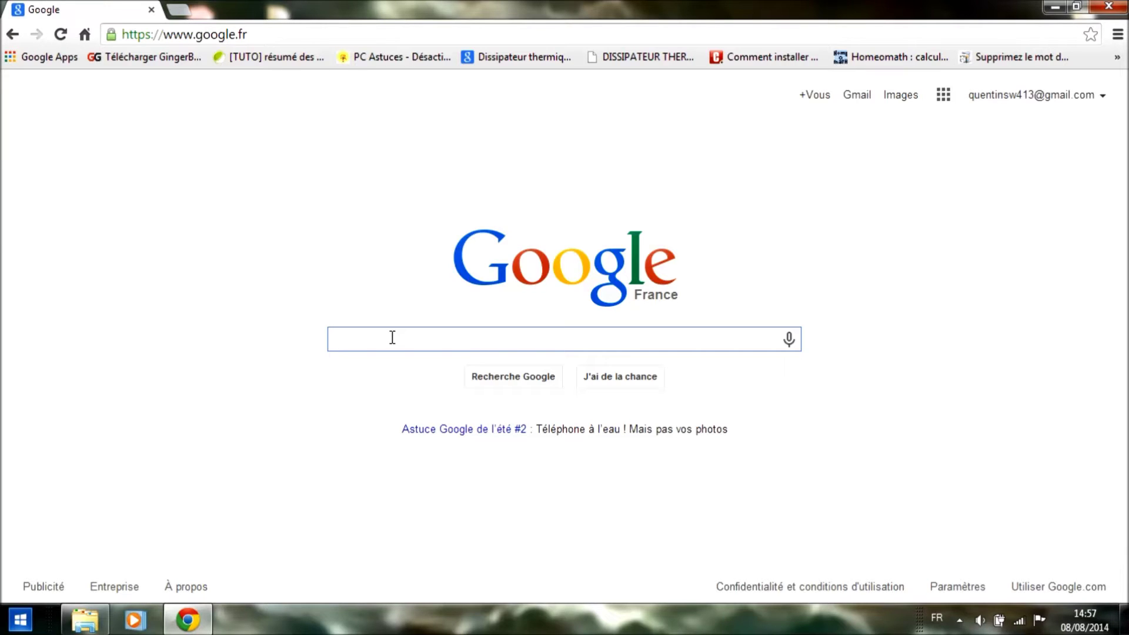
type("xpadder")
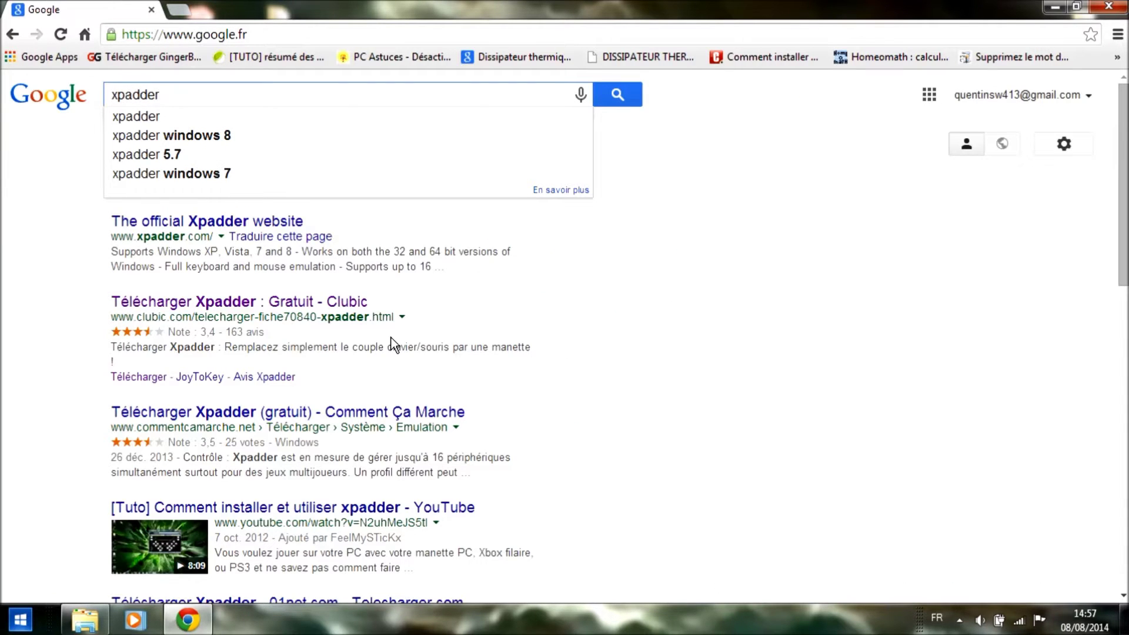
key("Return")
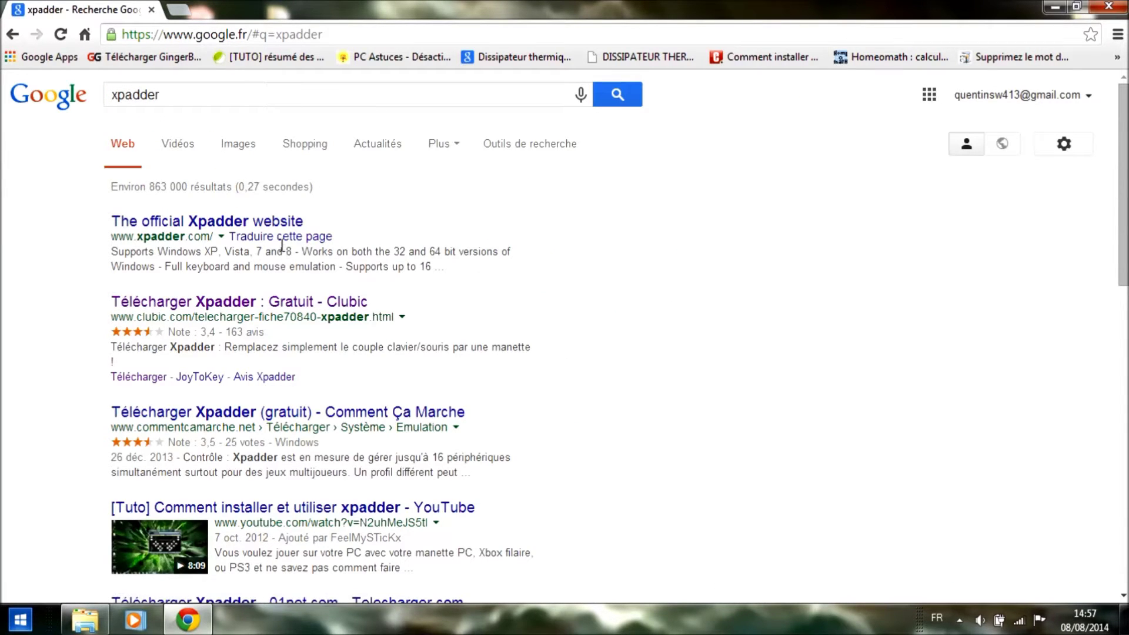
Step: Open the Clubic search result for Xpadder and download version 5.3 for Windows
left_click_drag(99, 221, 310, 224)
left_click(309, 221)
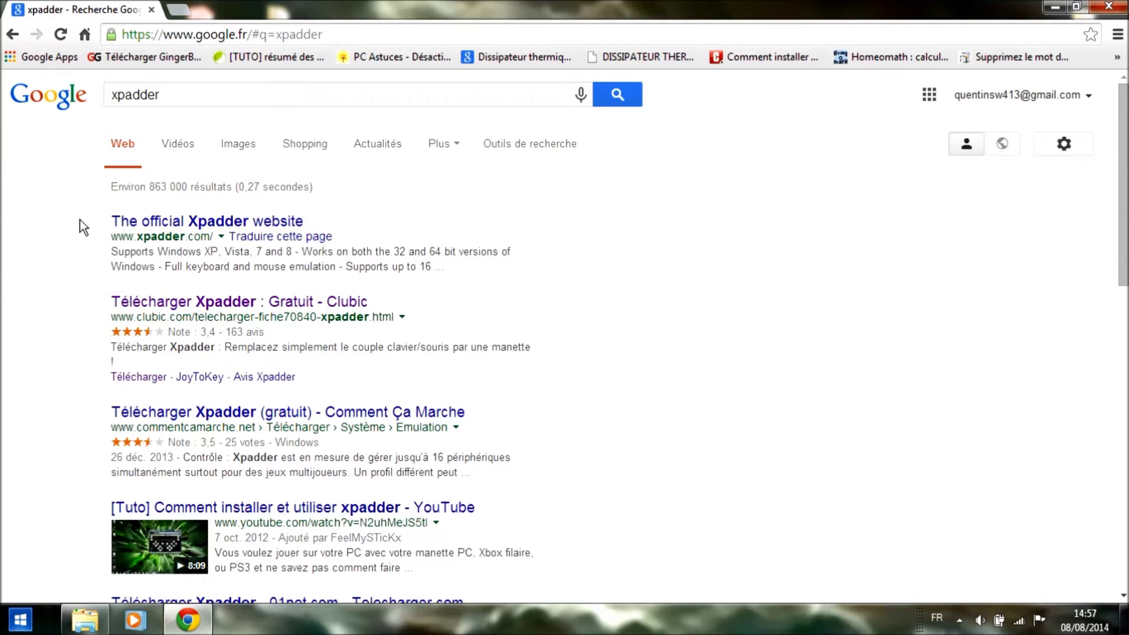
left_click(247, 301)
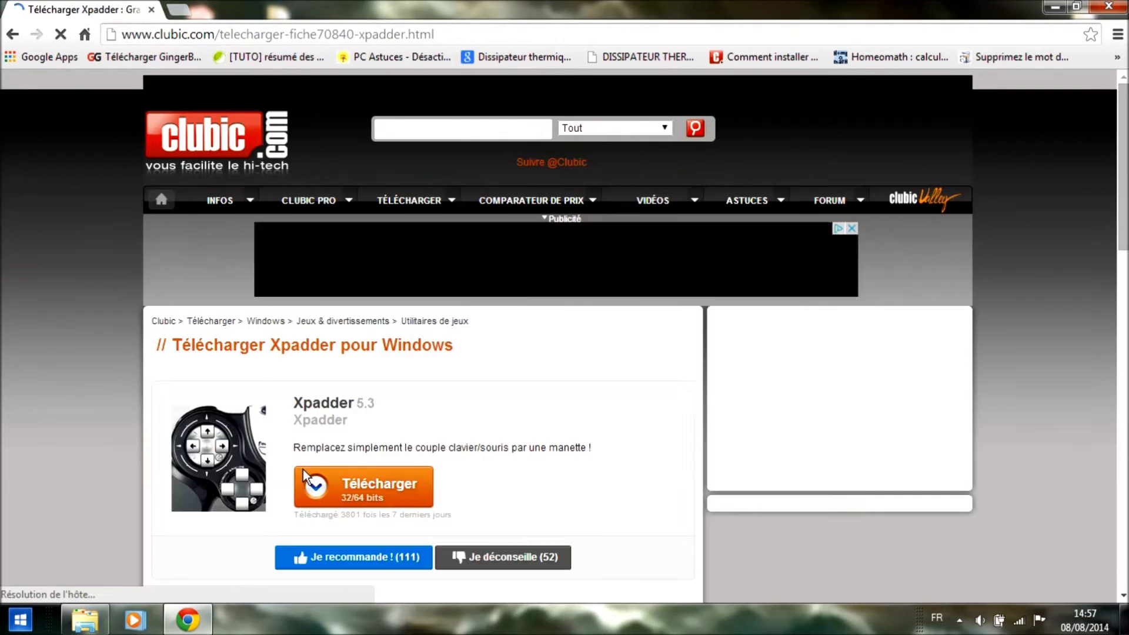
left_click(359, 486)
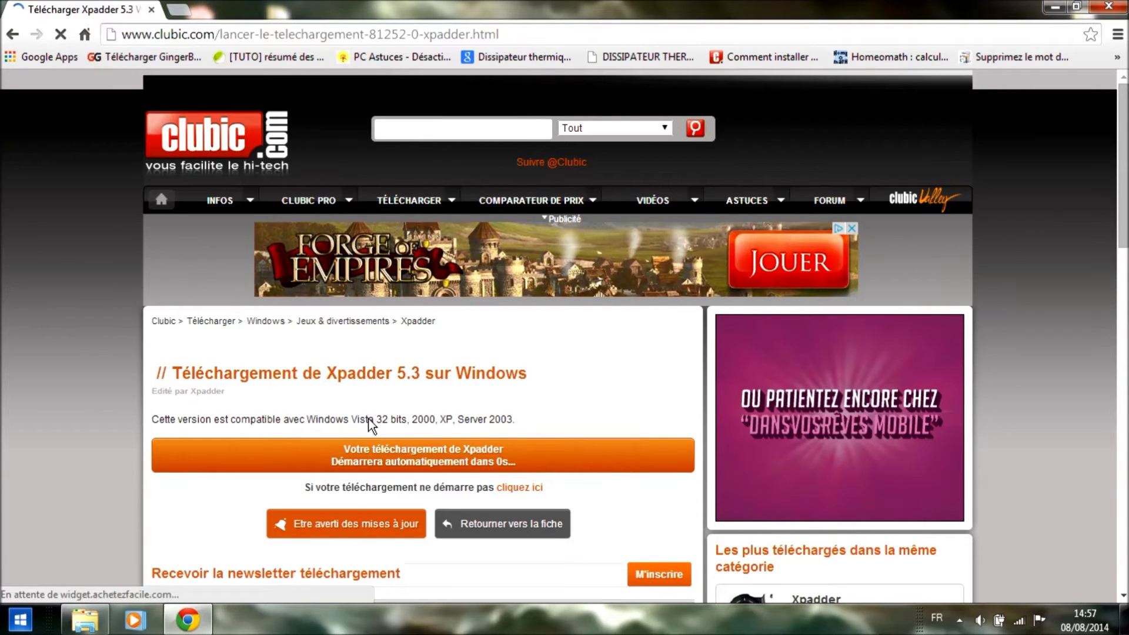
left_click_drag(349, 418, 580, 403)
scroll(576, 420, "down", 3)
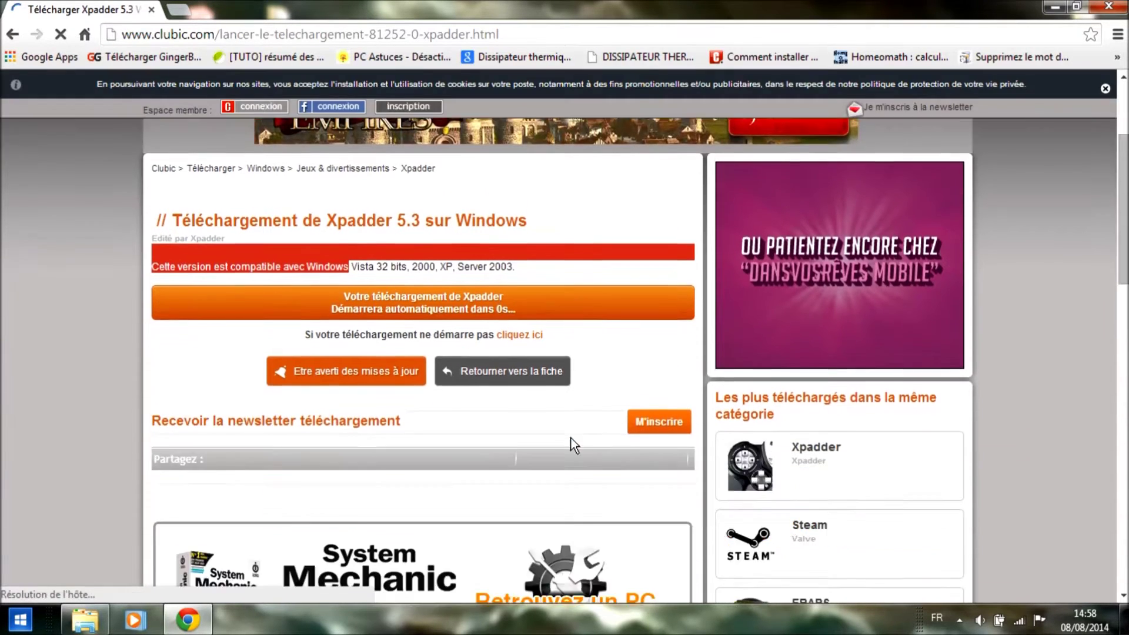
left_click(135, 340)
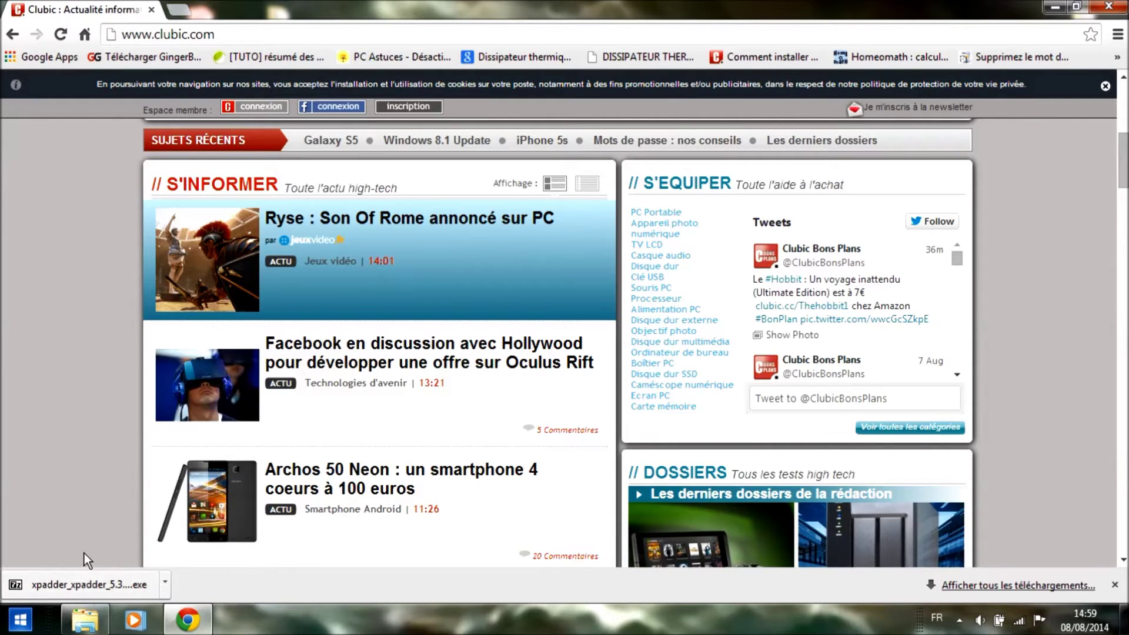
Step: Switch to Windows Explorer and extract the downloaded xpadder_xpadder_5.3_francais_70840 archive into a folder of the same name in Téléchargements
left_click(84, 622)
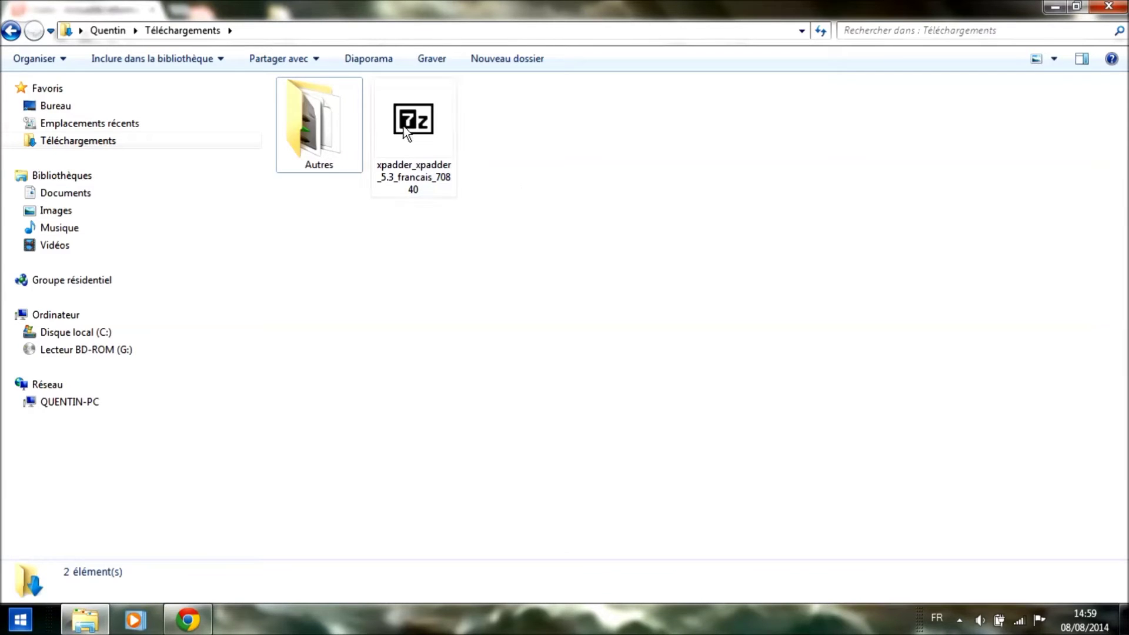
right_click(416, 143)
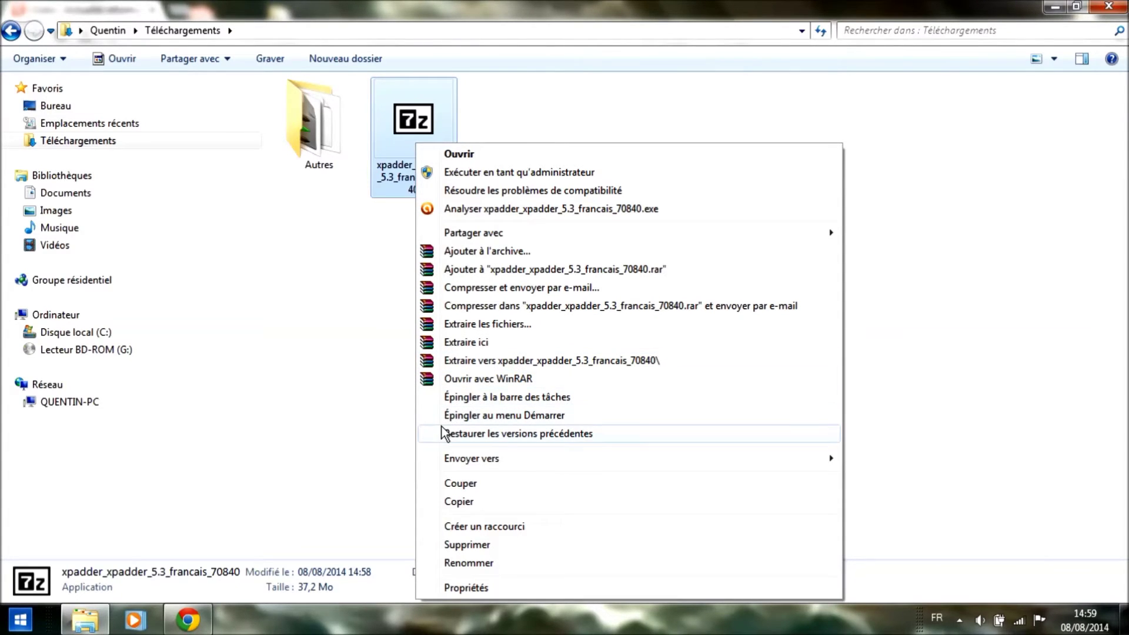
left_click(460, 366)
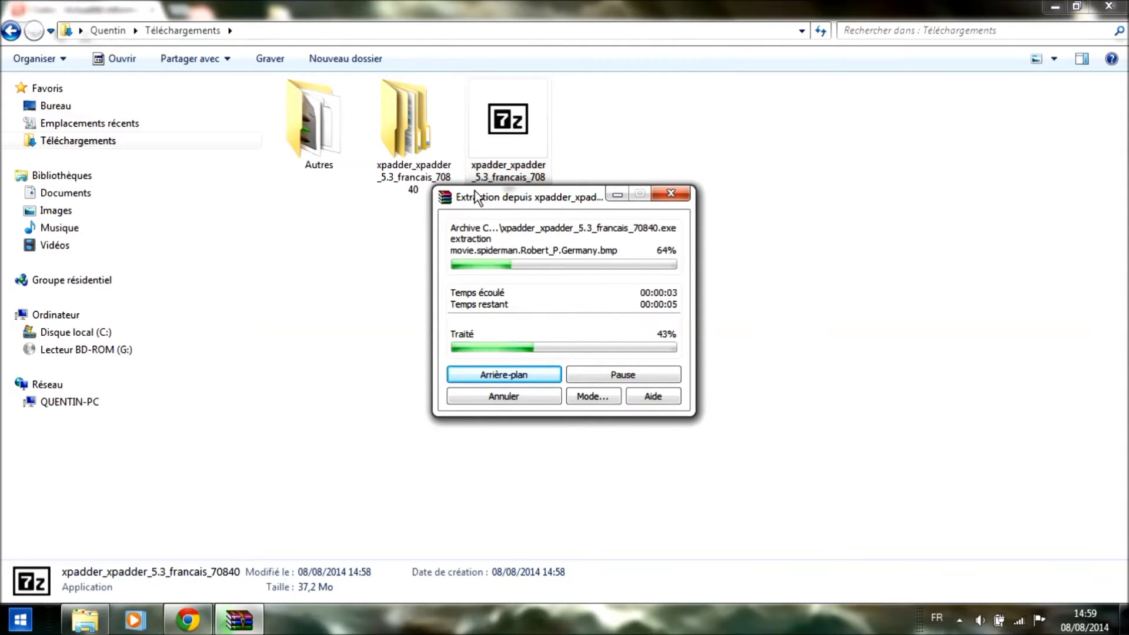
left_click_drag(495, 199, 706, 201)
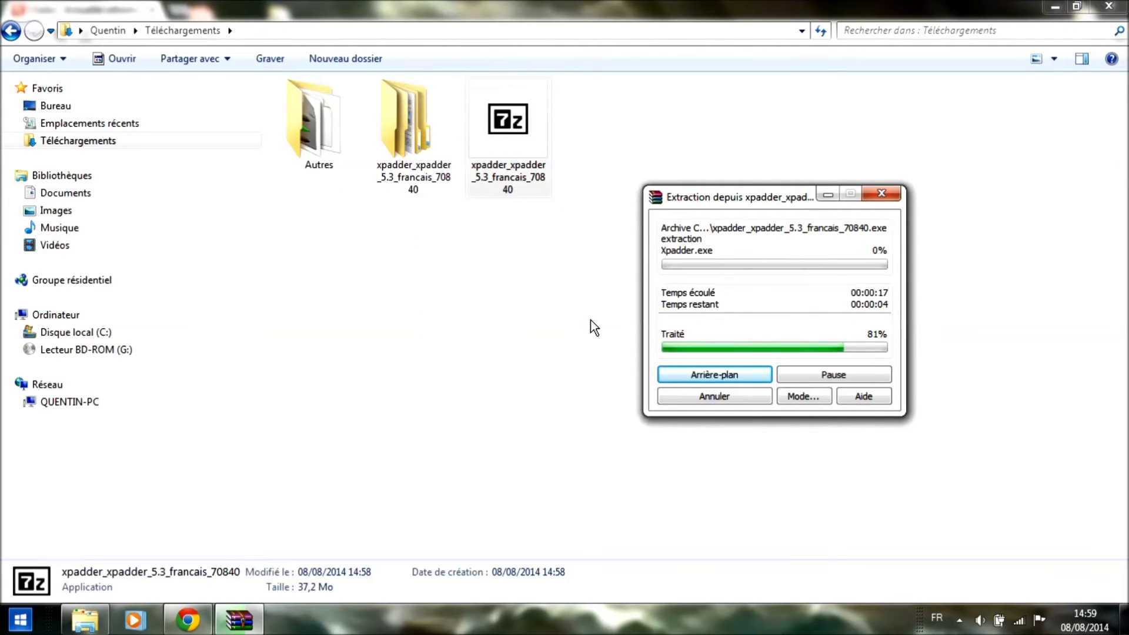
left_click(792, 197)
left_click_drag(792, 197, 865, 126)
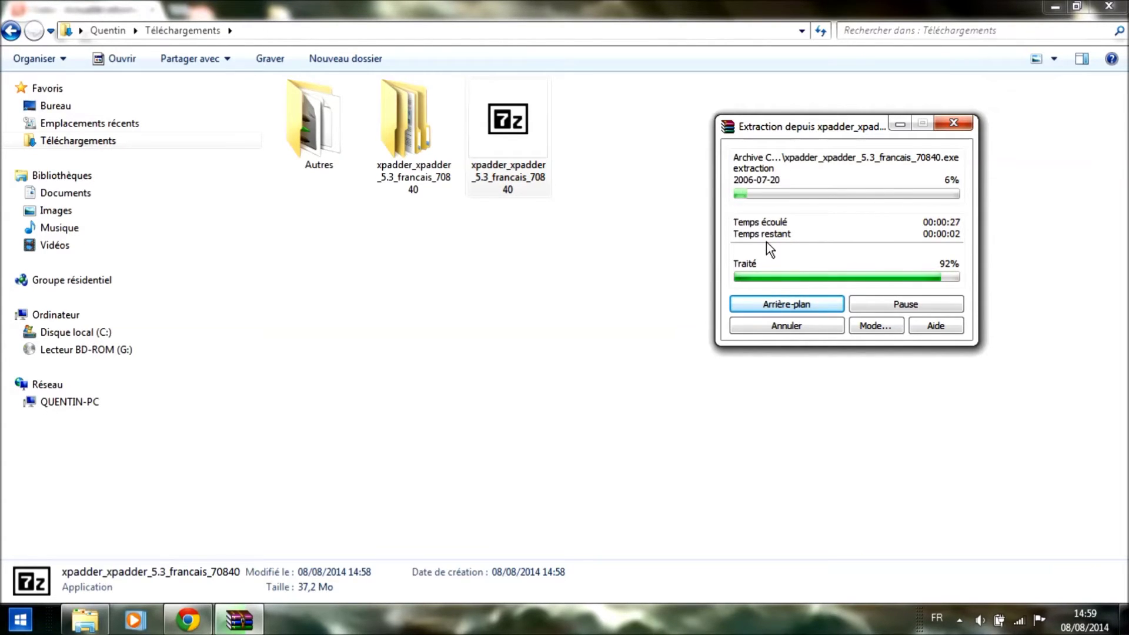
Step: Open the extracted xpadder_xpadder_5.3_francais_70840 folder and its xpadder_gamepad_profiler subfolder
left_click_drag(513, 139, 423, 174)
left_click(428, 172)
double_click(428, 171)
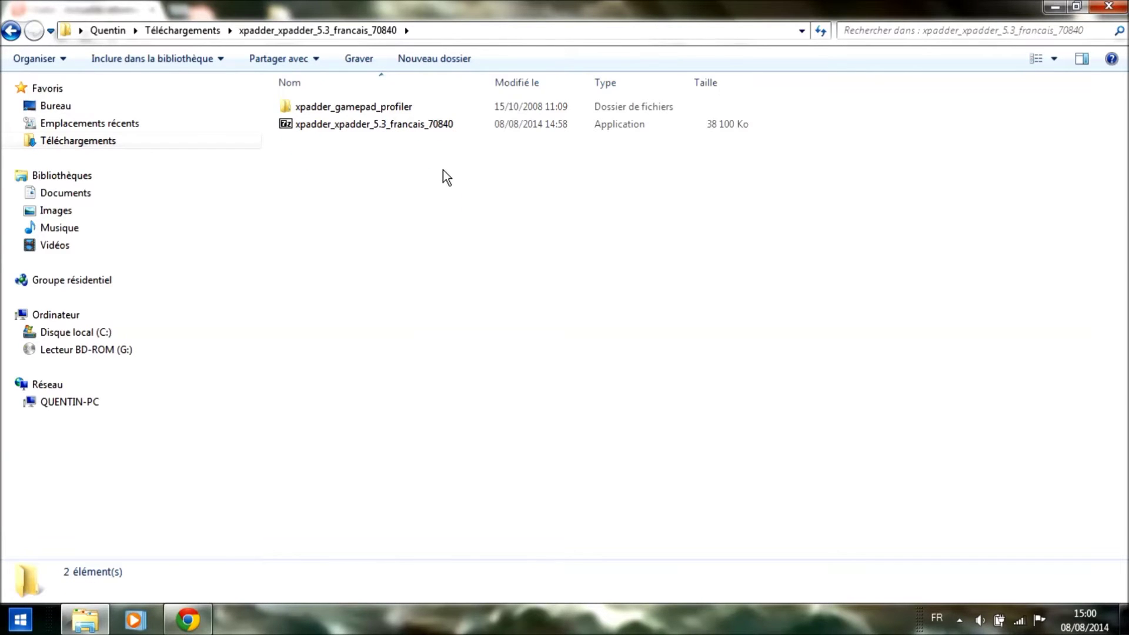
double_click(366, 110)
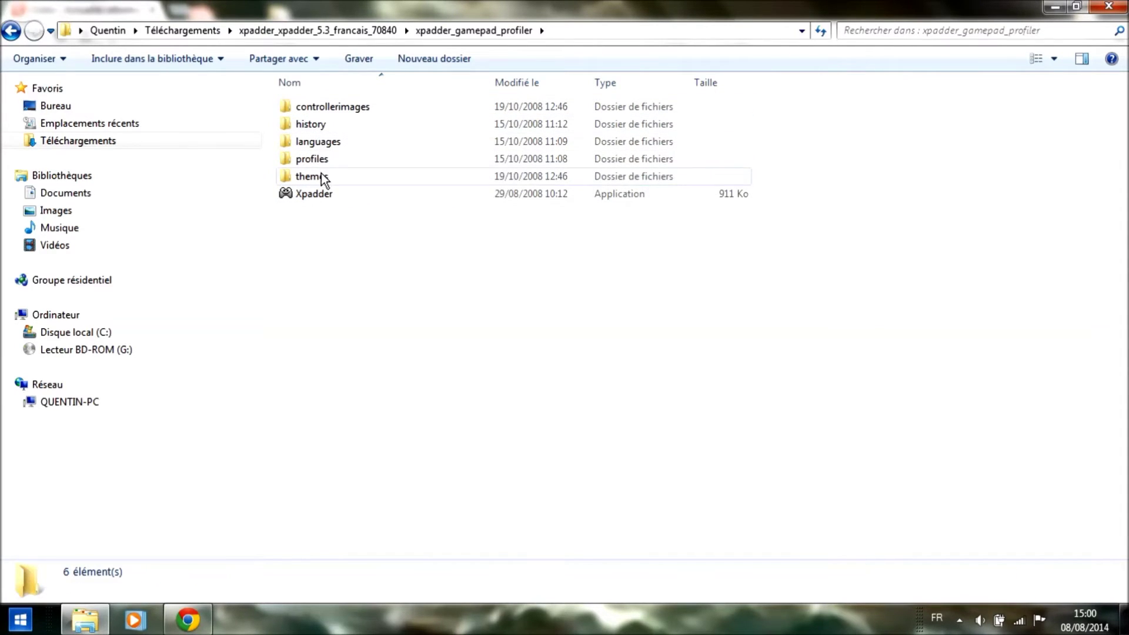
left_click(324, 194)
right_click(326, 192)
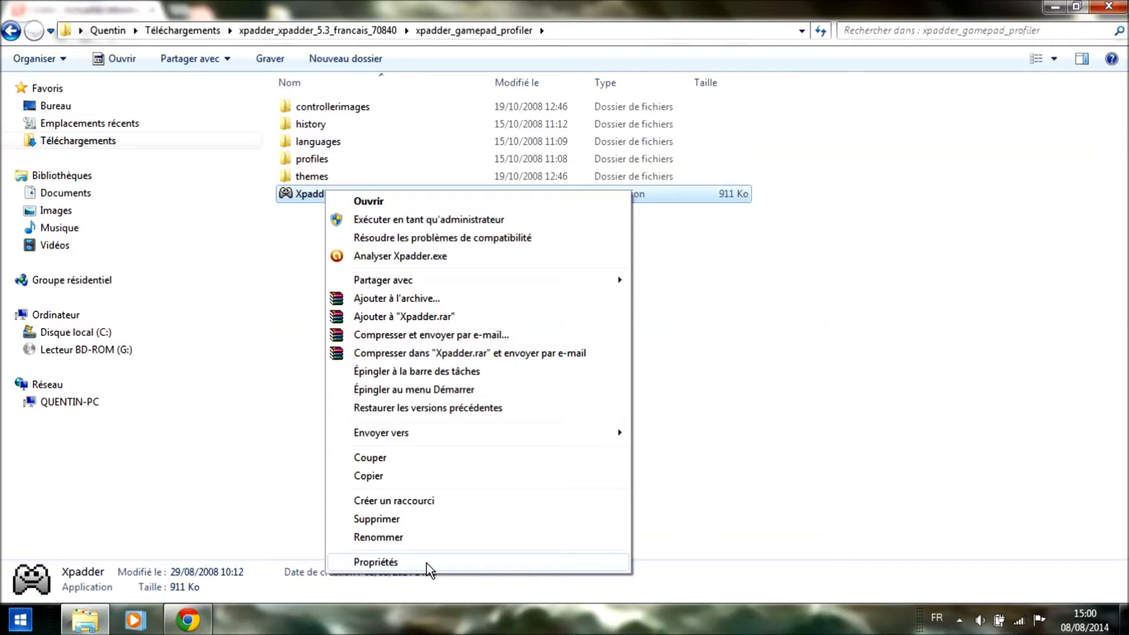
left_click(294, 195)
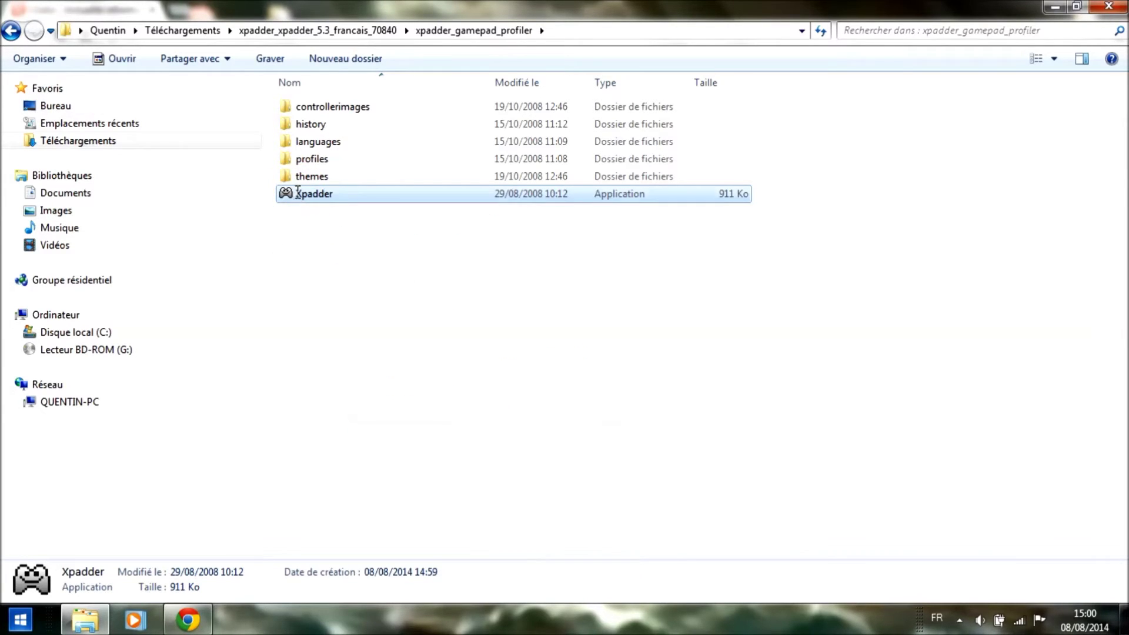
right_click(295, 196)
left_click(289, 252)
left_click(290, 252)
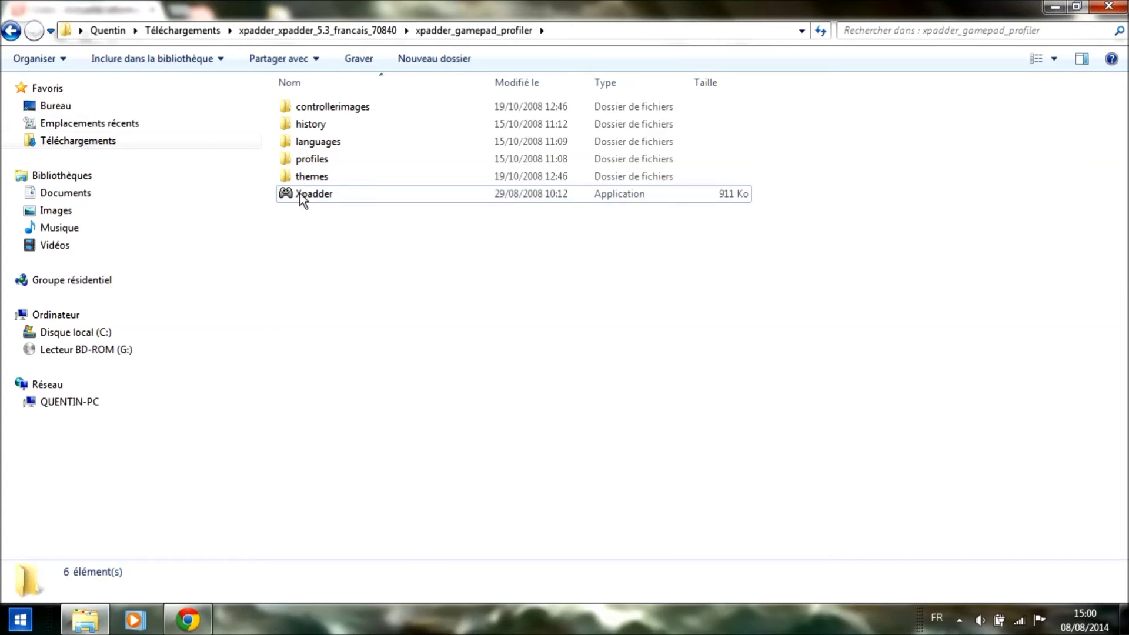
Step: Set the Xpadder application's properties to run it in compatibility mode for Windows XP (Service Pack 2)
right_click(302, 197)
left_click(378, 560)
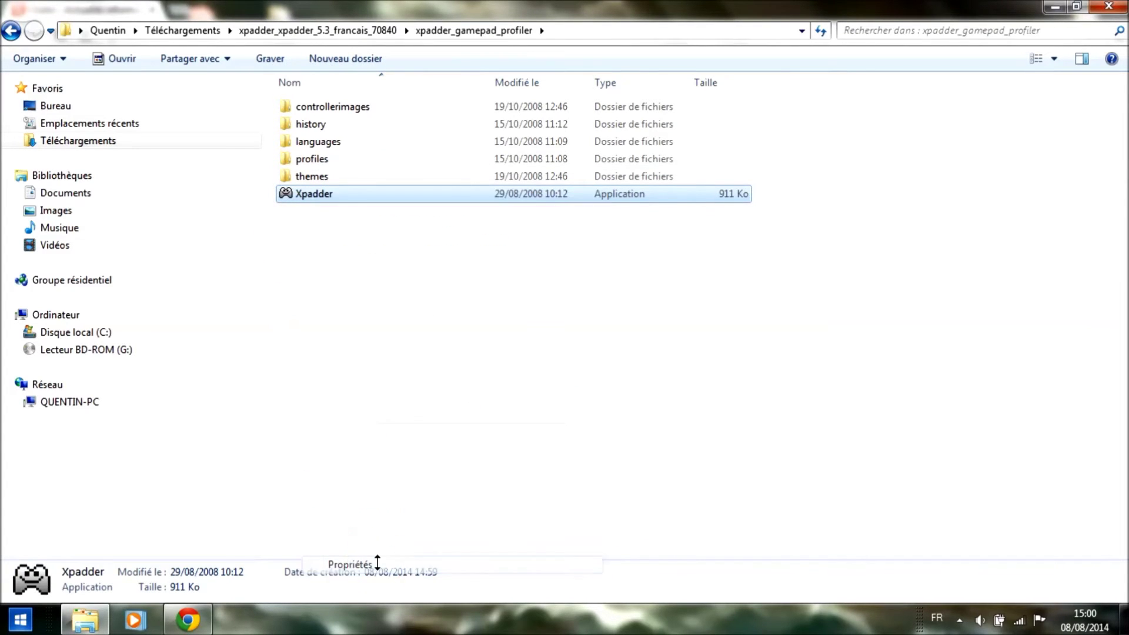
left_click(387, 213)
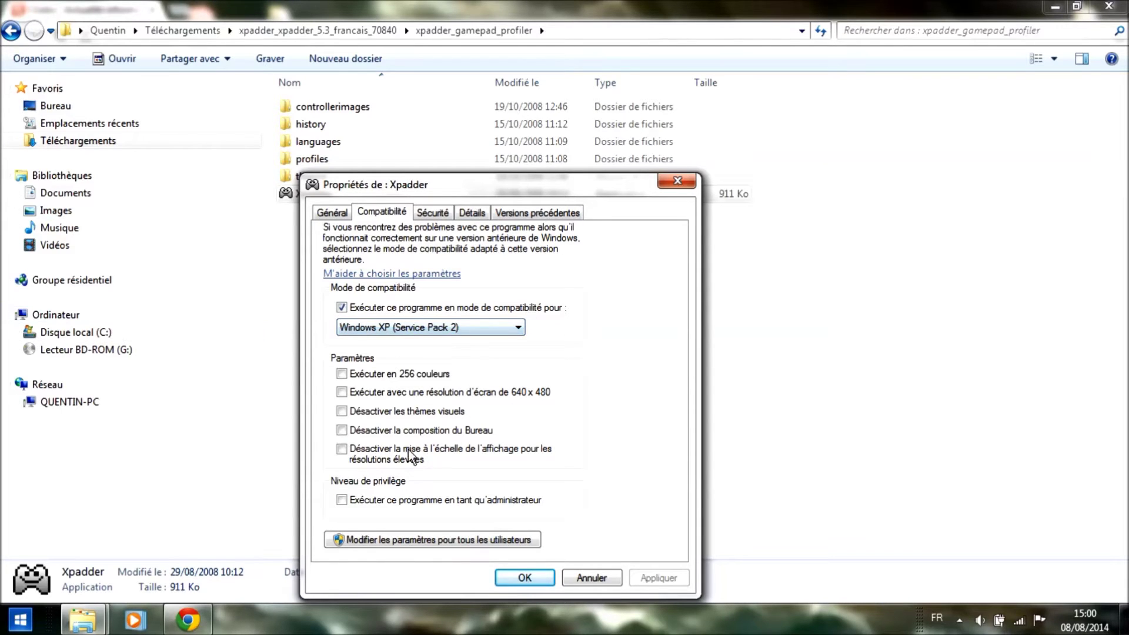
left_click(432, 328)
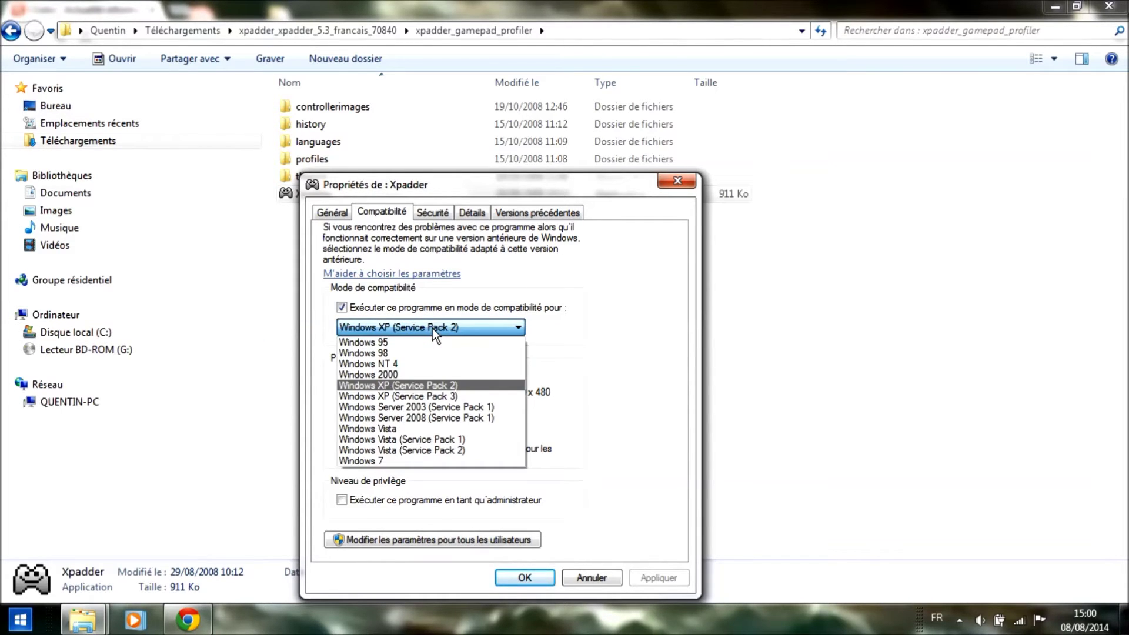
left_click(428, 327)
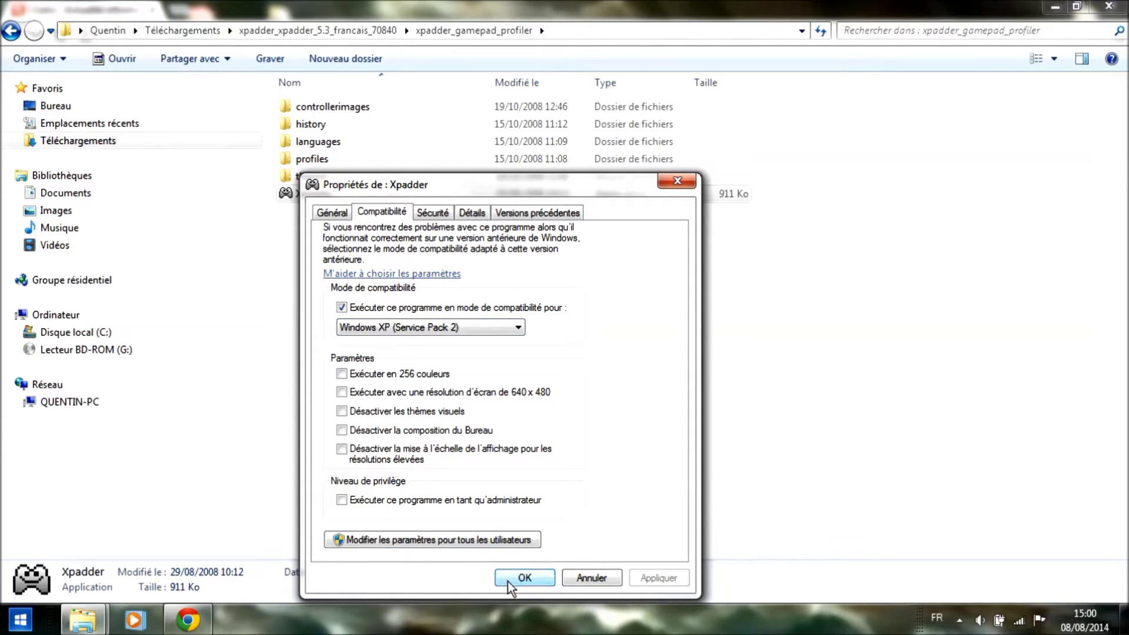
left_click(392, 329)
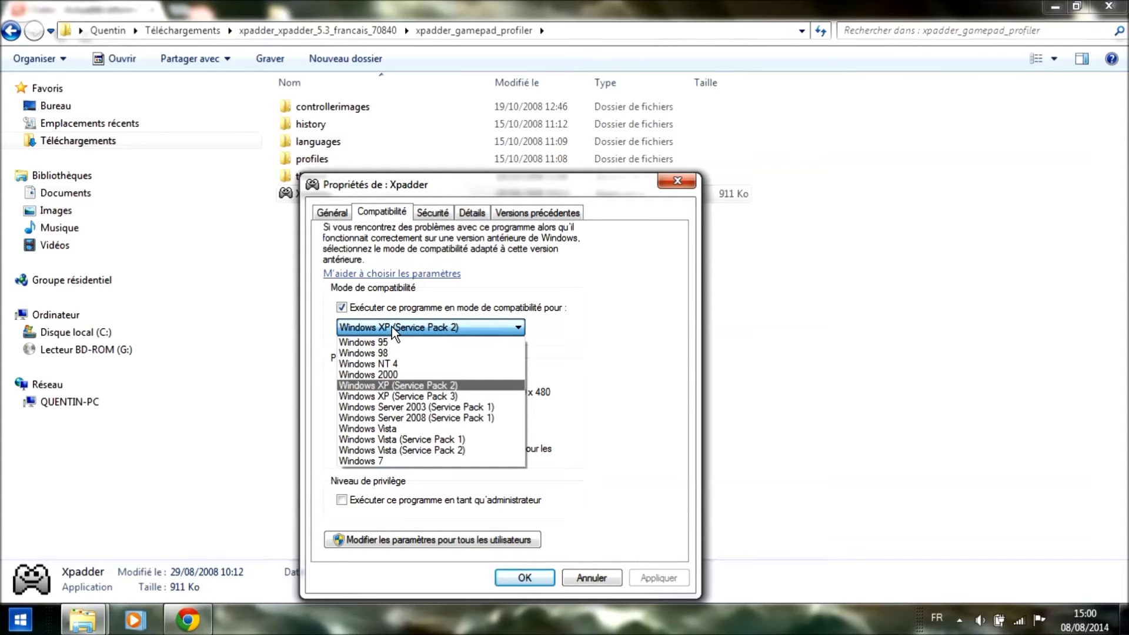
left_click(392, 330)
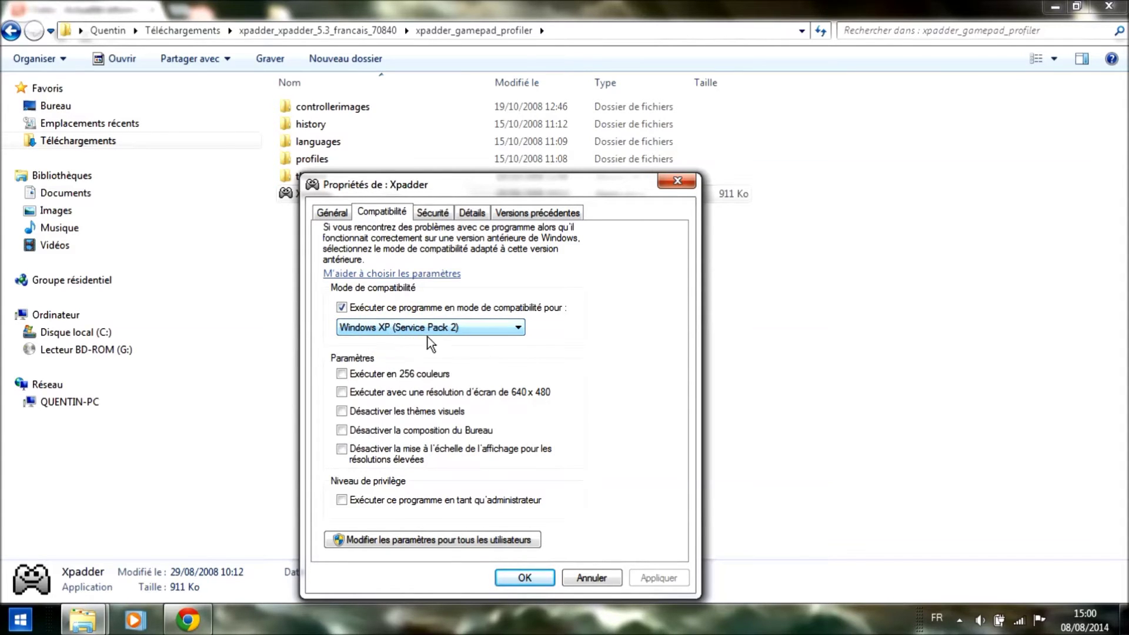
left_click(525, 579)
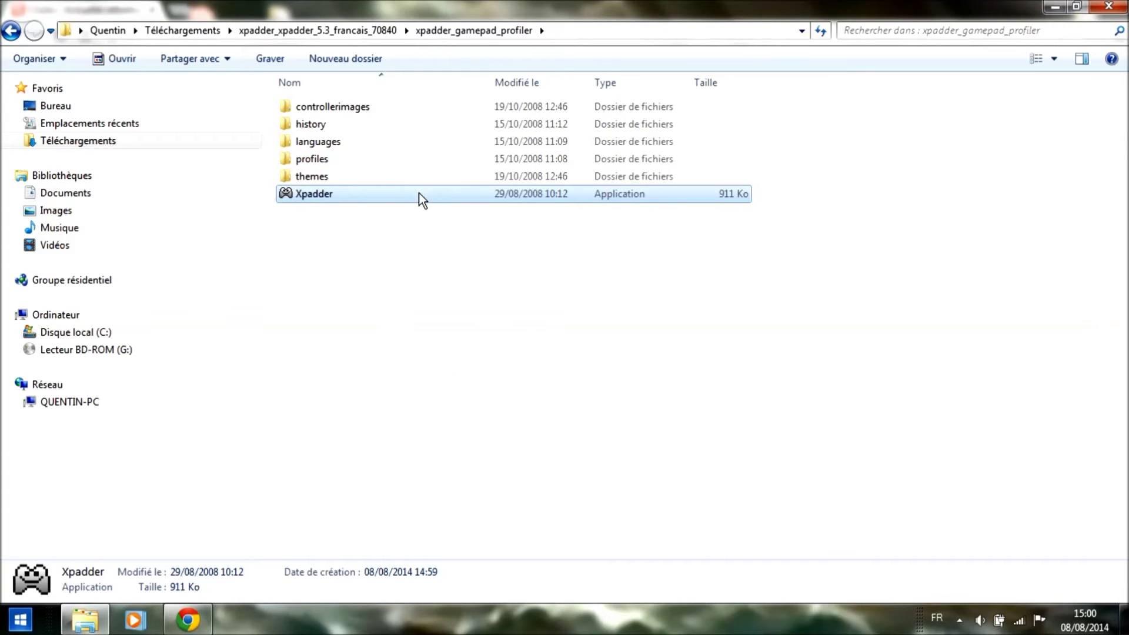
Step: Review the compatibility mode in the Xpadder application's properties and close them
right_click(419, 193)
left_click(510, 565)
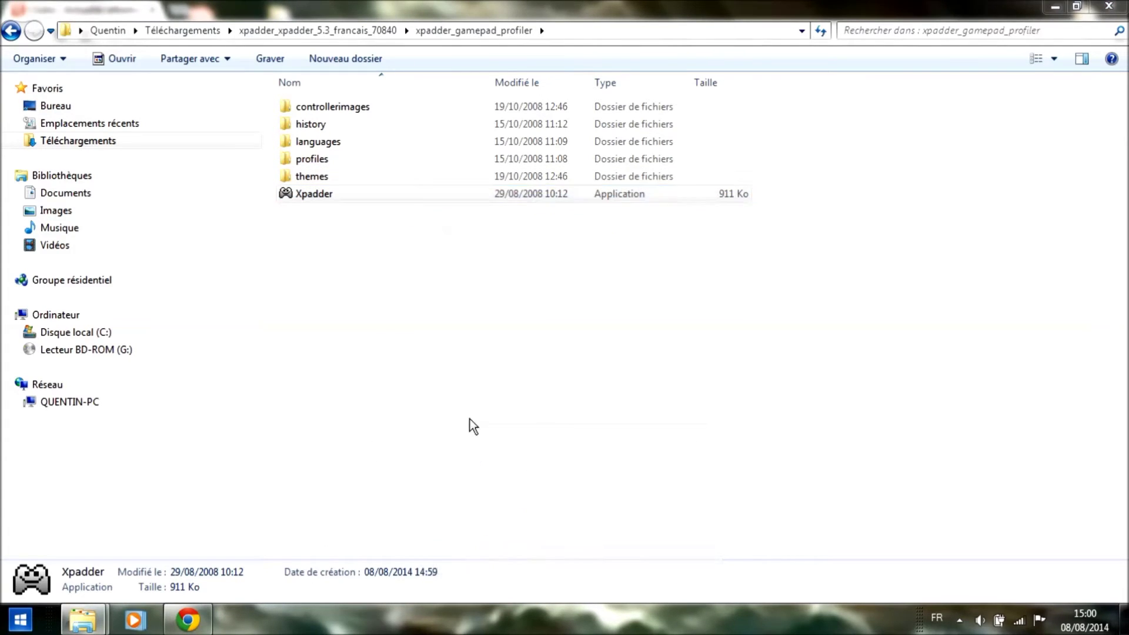
left_click(500, 211)
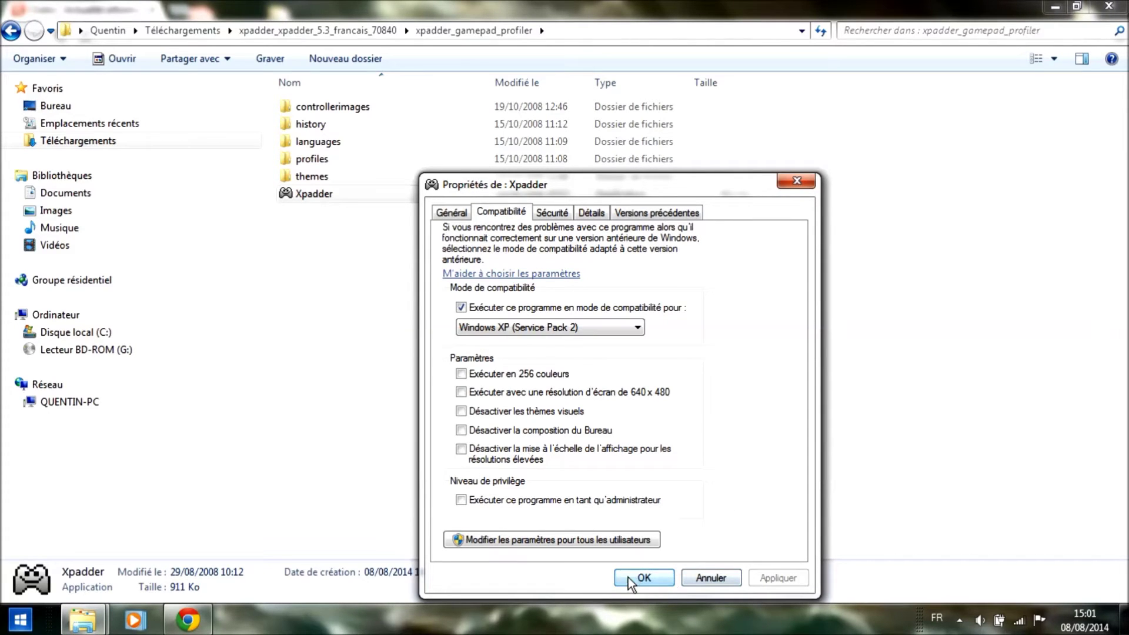
left_click(643, 578)
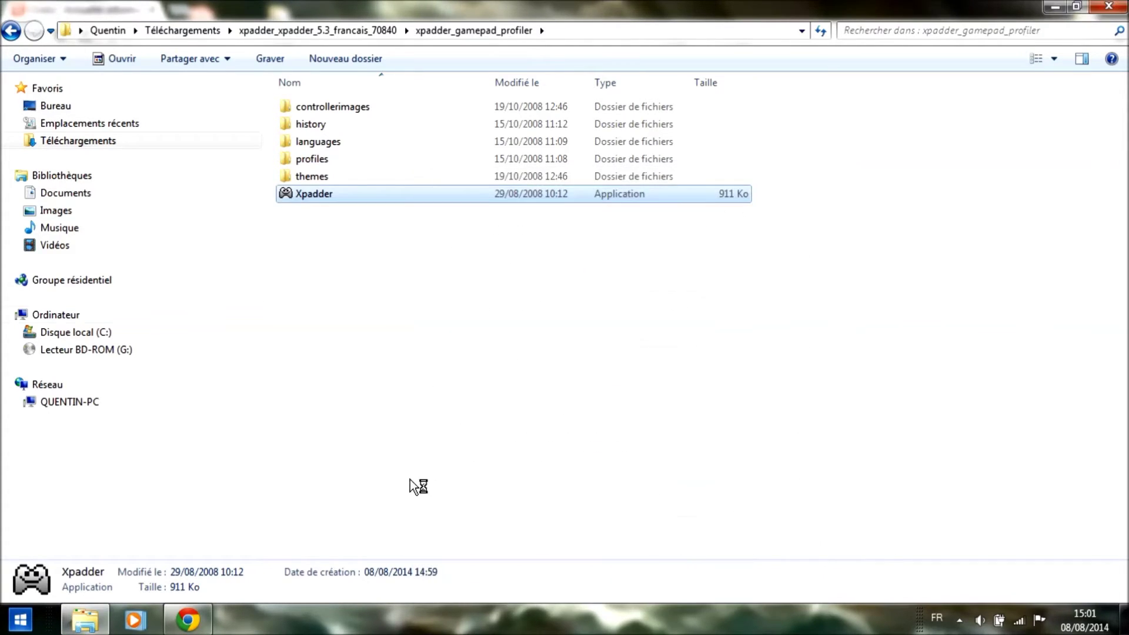
Step: Launch Xpadder from its current location and choose its default location for saving and opening files
double_click(309, 198)
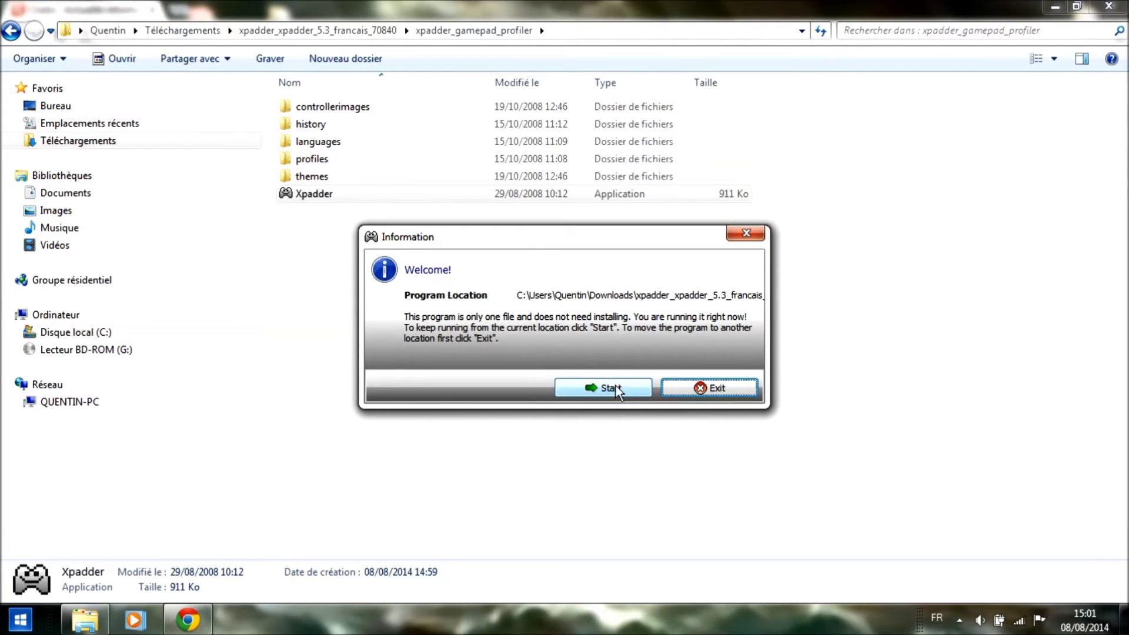
left_click(605, 390)
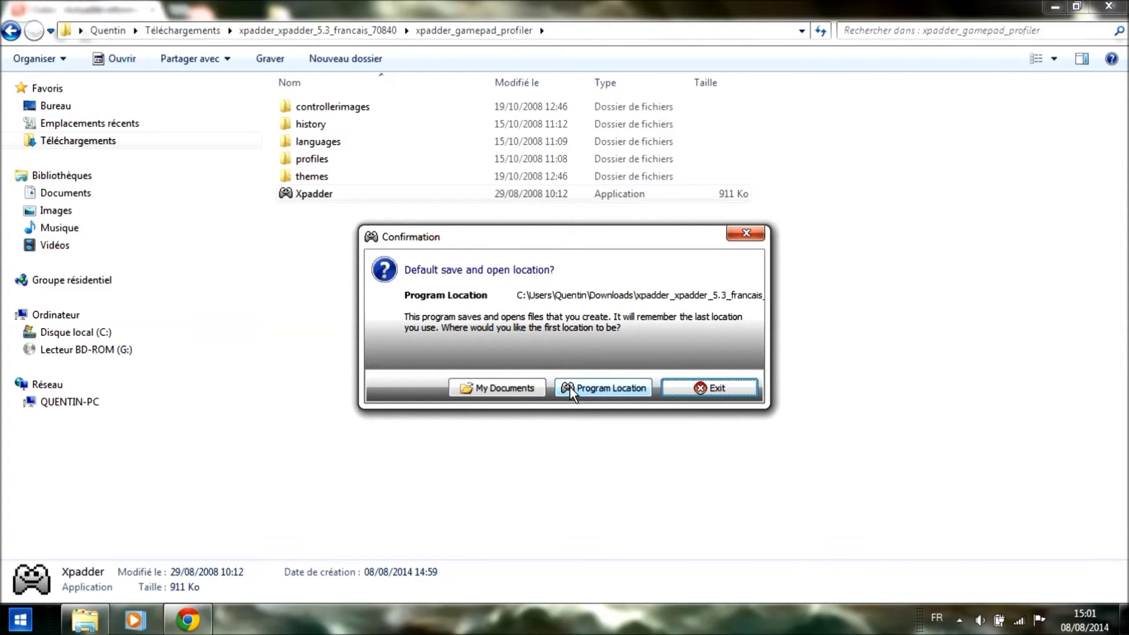
left_click(570, 387)
left_click(510, 388)
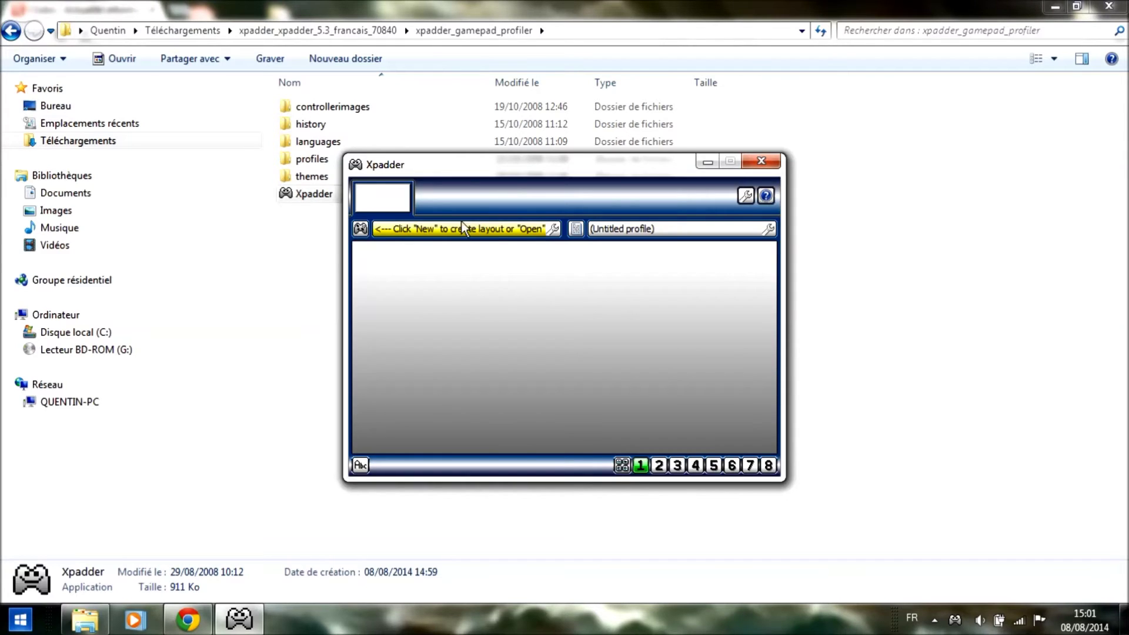
left_click(339, 237)
right_click(370, 350)
left_click(247, 618)
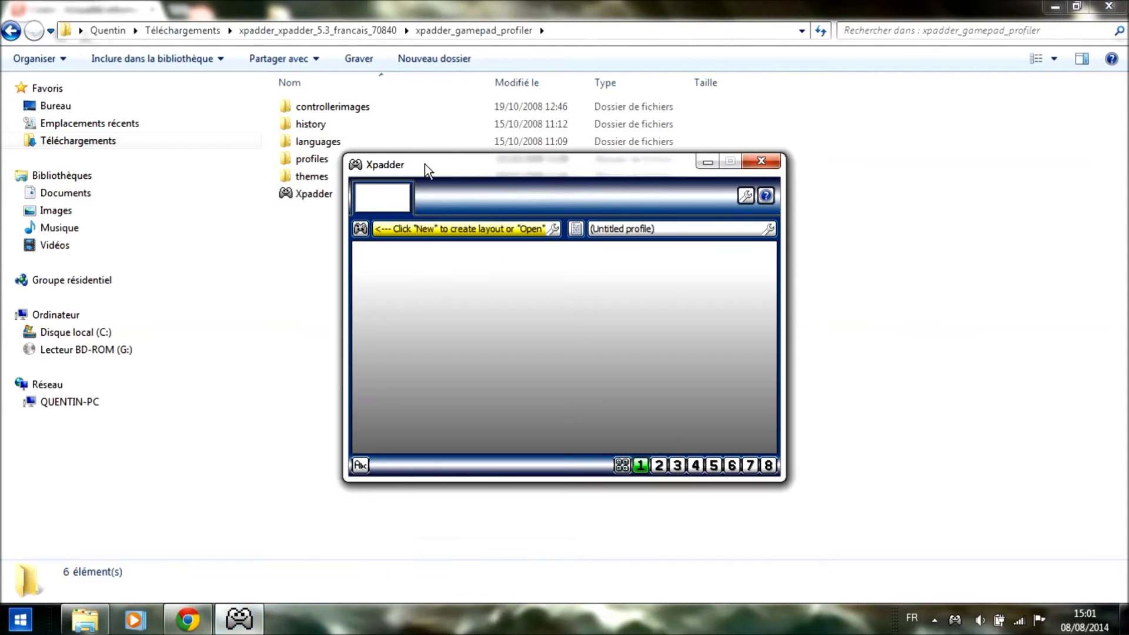
Step: Create a new controller layout and show its image options
left_click(361, 229)
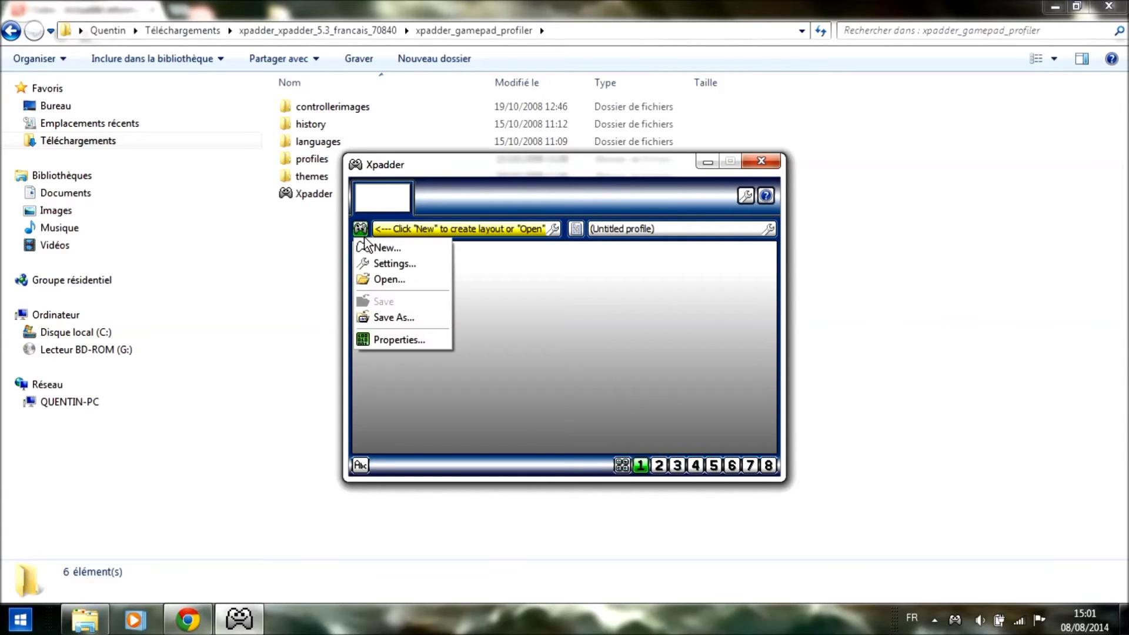
left_click(373, 250)
left_click(453, 387)
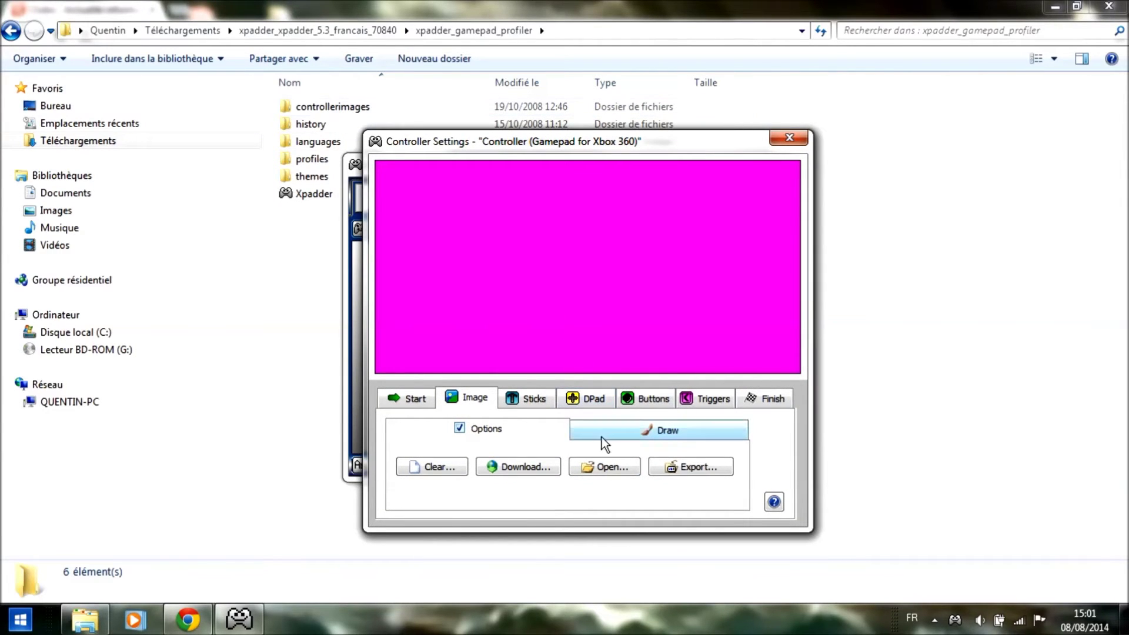
Step: Load the white Microsoft Xbox 360 gamepad picture from the controllerimages folder as the controller layout image
left_click(609, 467)
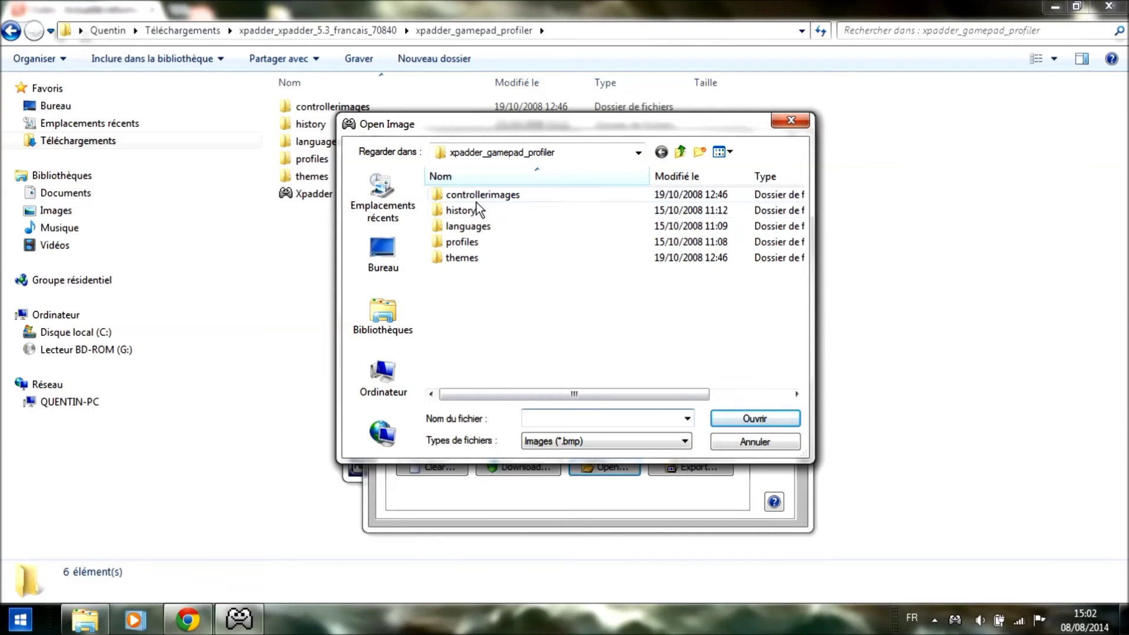
double_click(472, 199)
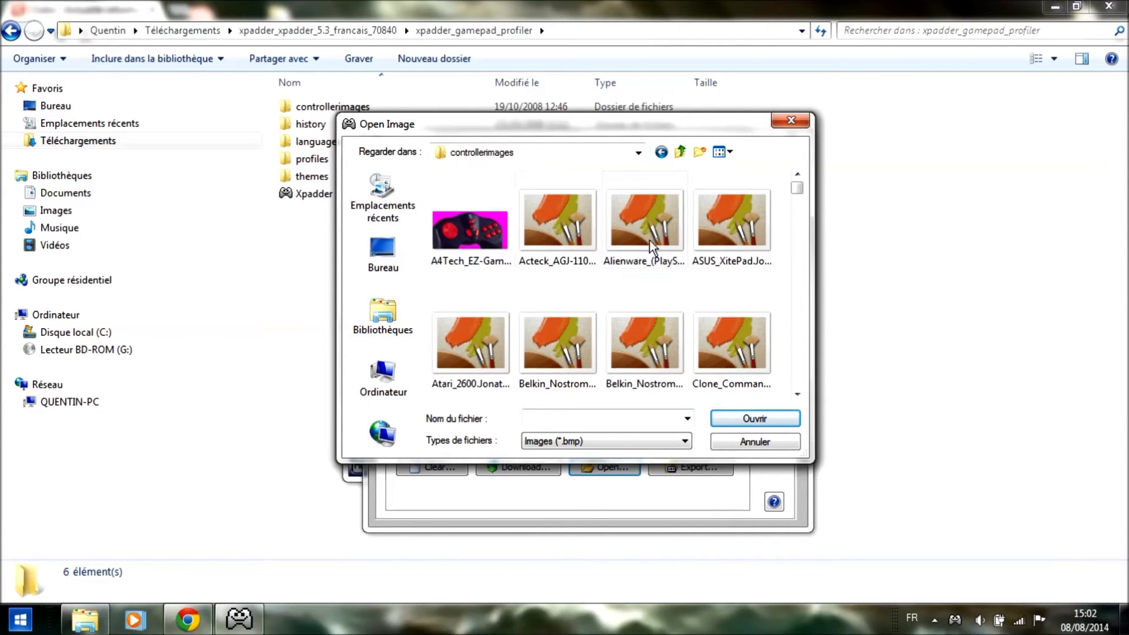
left_click(797, 394)
left_click(796, 394)
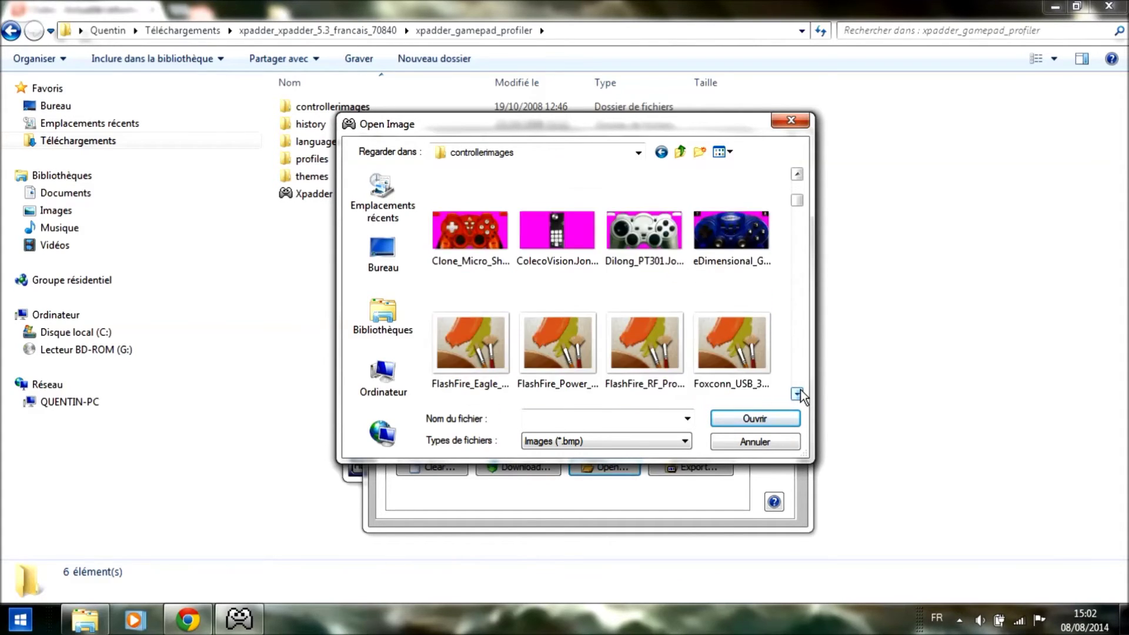
left_click(797, 394)
left_click(797, 394)
left_click(797, 394)
left_click(796, 394)
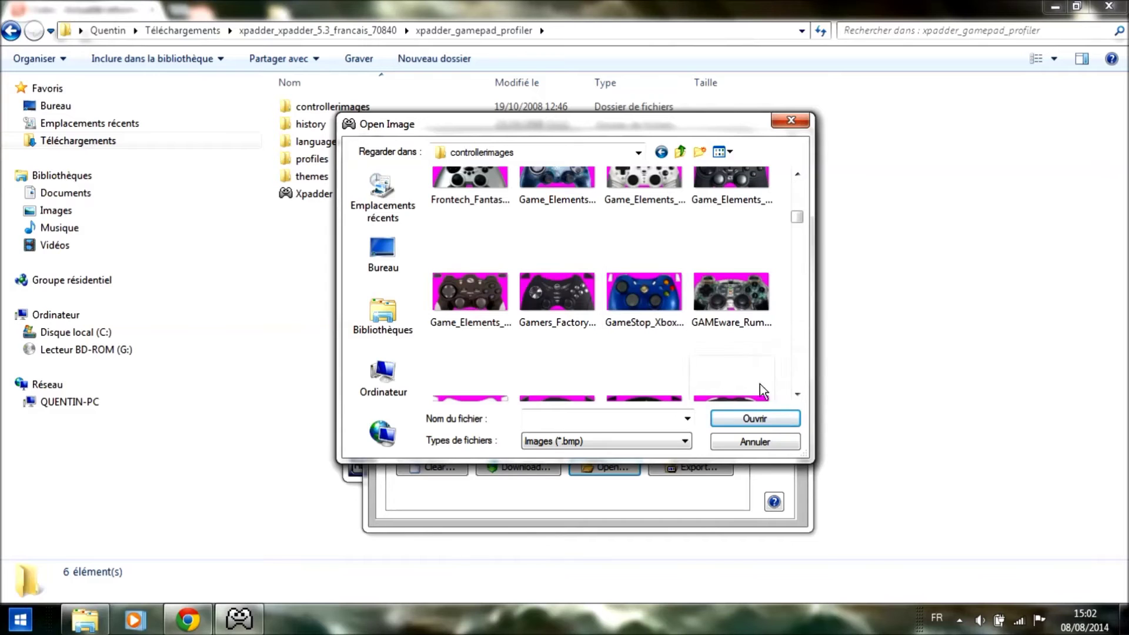
left_click(797, 394)
left_click(797, 394)
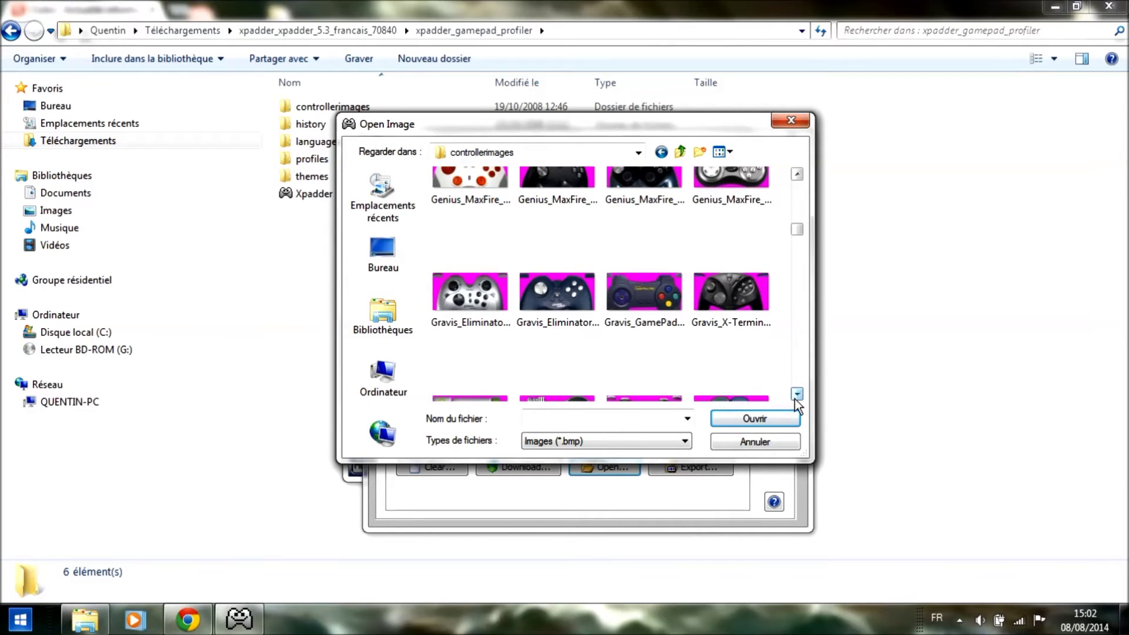
left_click(796, 394)
left_click(796, 394)
left_click(797, 394)
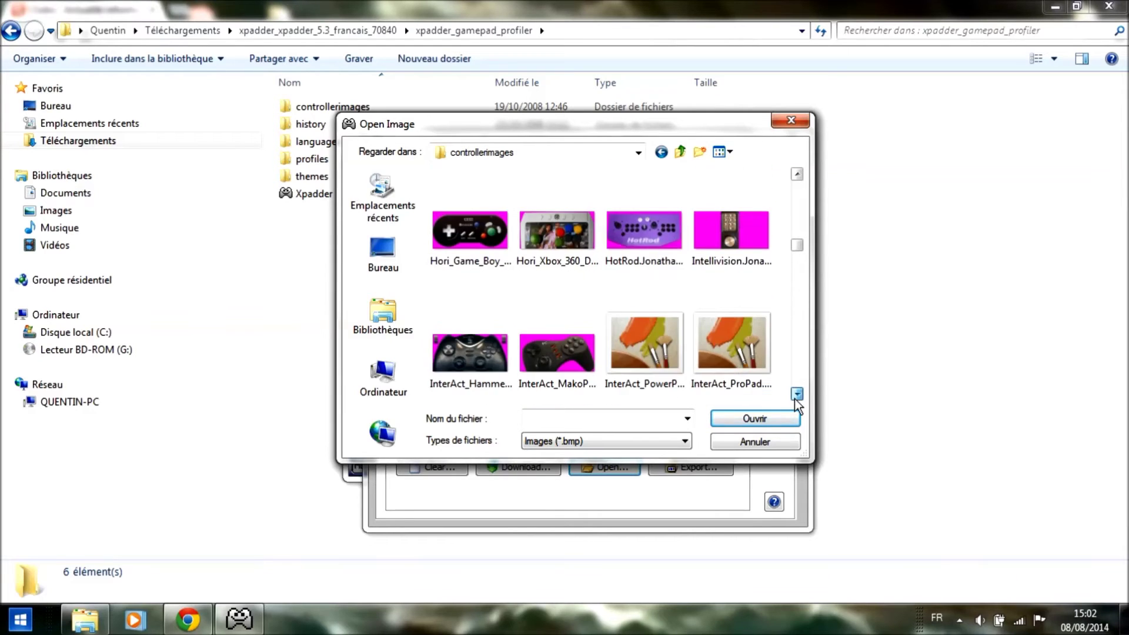
left_click(797, 394)
left_click(796, 394)
left_click(796, 394)
left_click(796, 394)
left_click(797, 394)
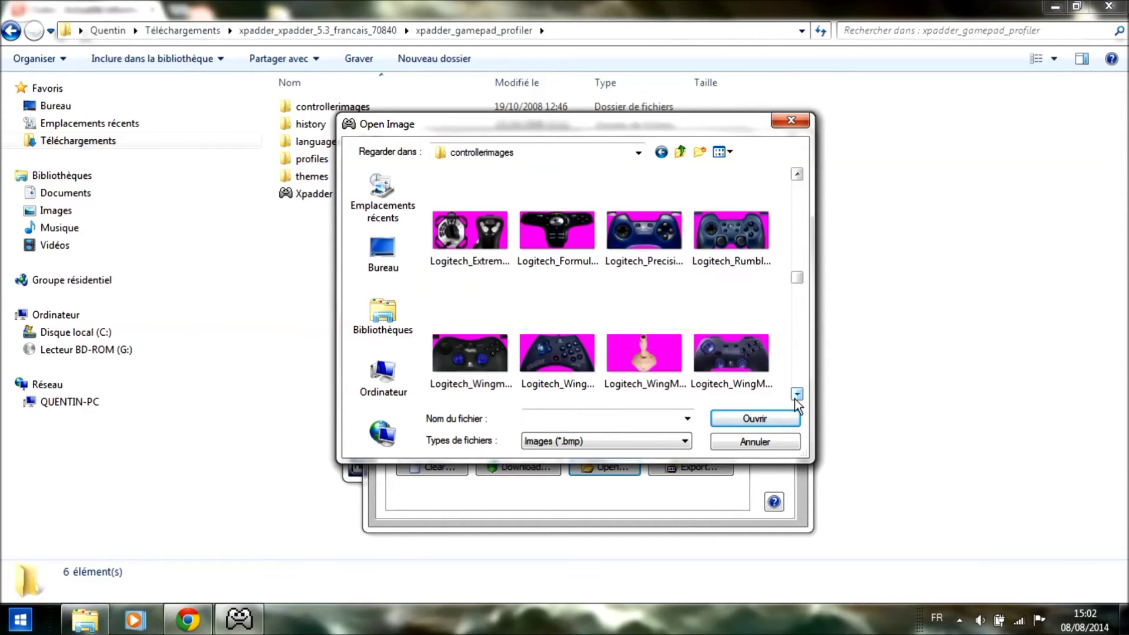
left_click(797, 394)
left_click(797, 394)
left_click(796, 394)
left_click(796, 394)
left_click(797, 394)
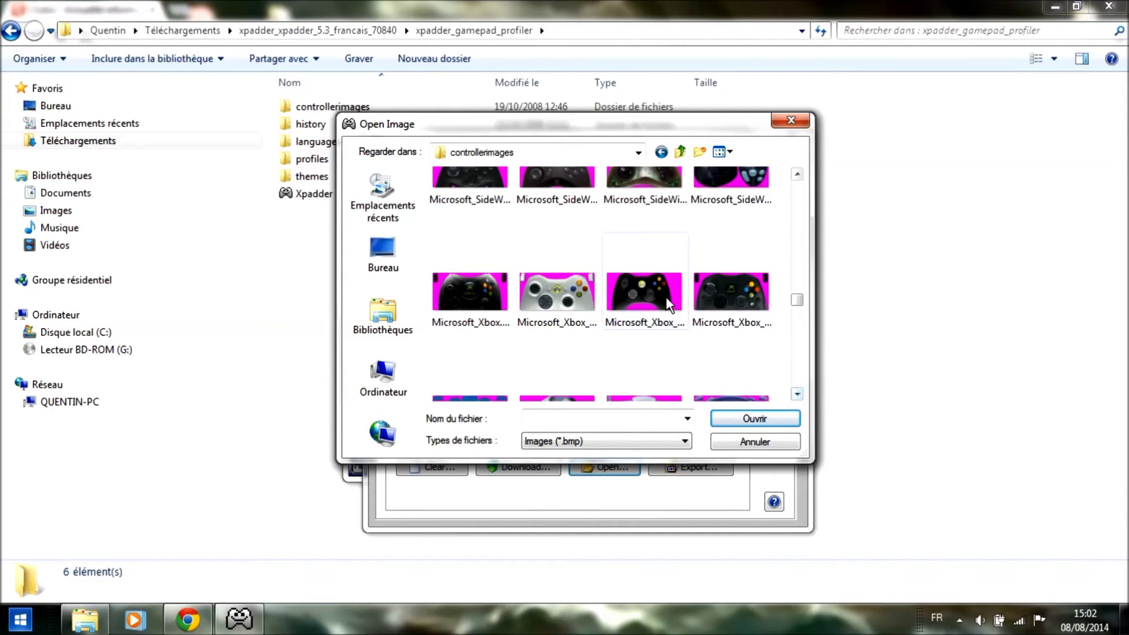
left_click(568, 303)
double_click(568, 303)
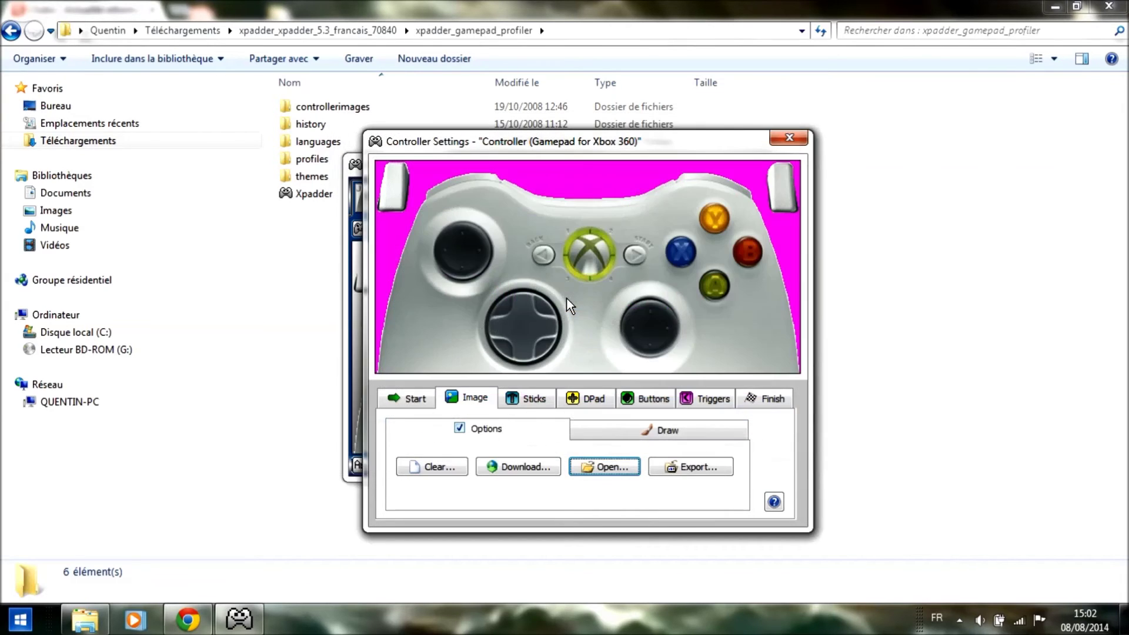
Step: Enable Stick 1 and Stick 2 and place their markers over the left and right analog sticks in the gamepad image
left_click(516, 397)
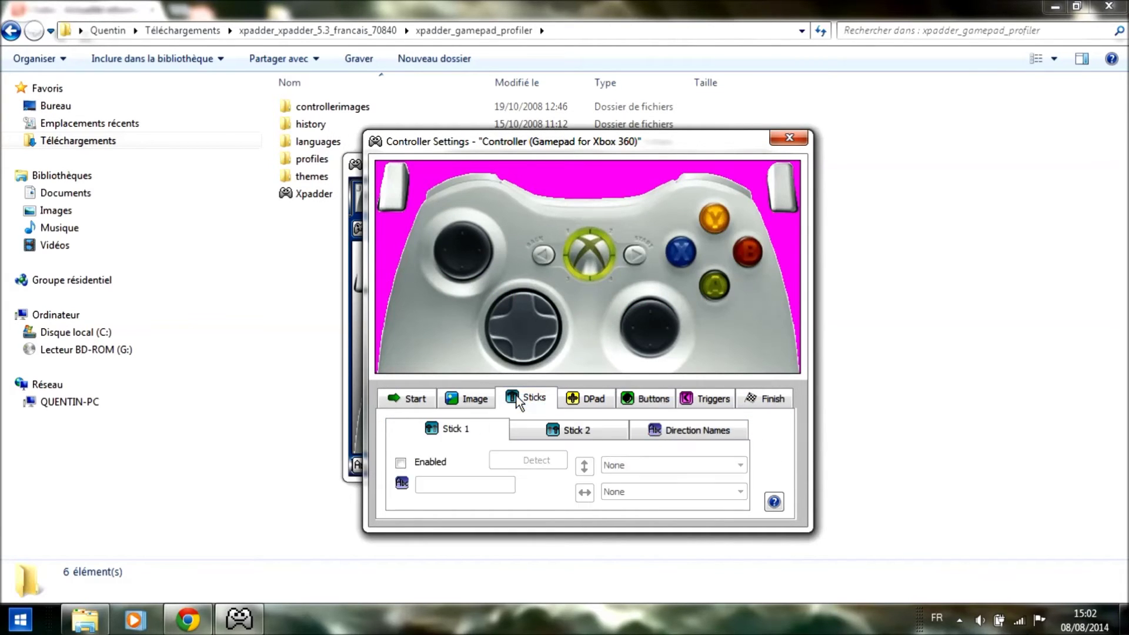
left_click(401, 463)
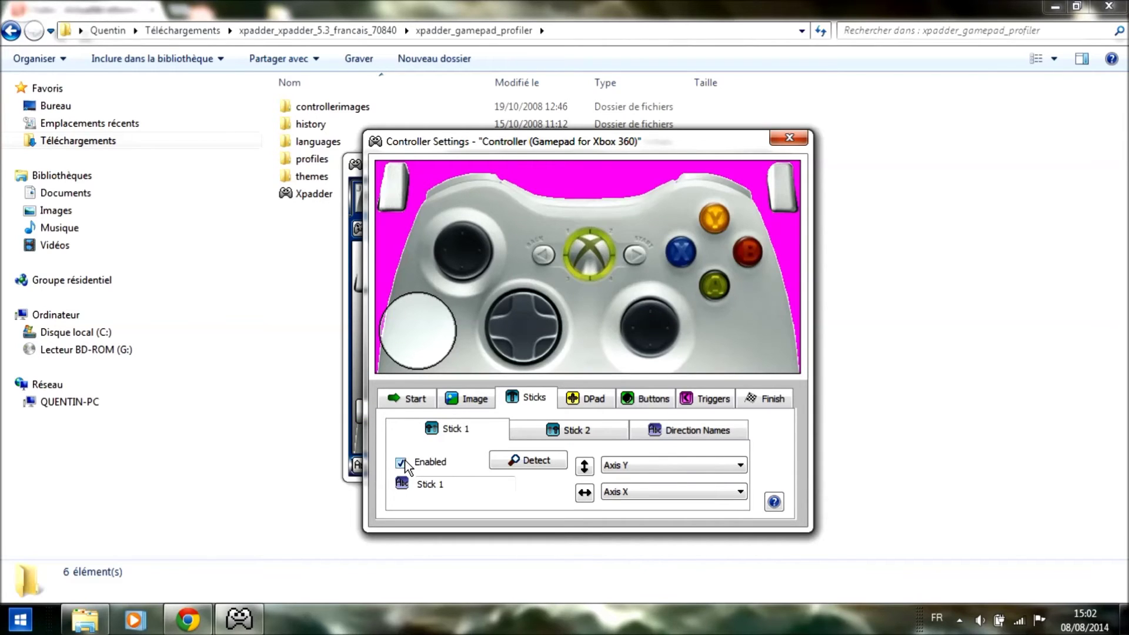
left_click_drag(418, 347, 464, 266)
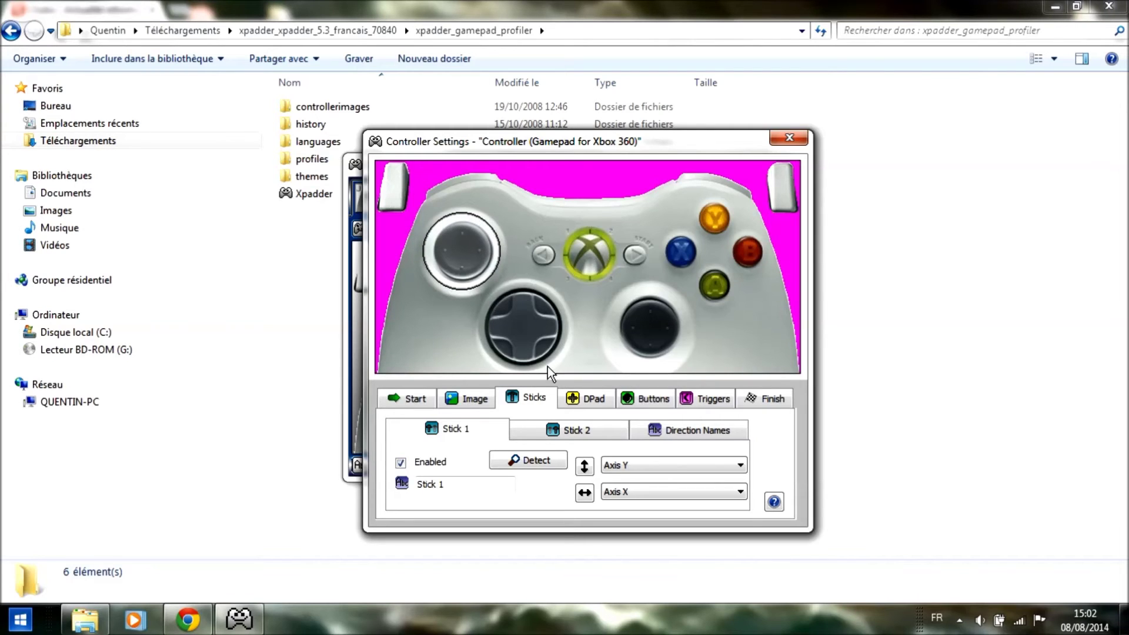
left_click(542, 435)
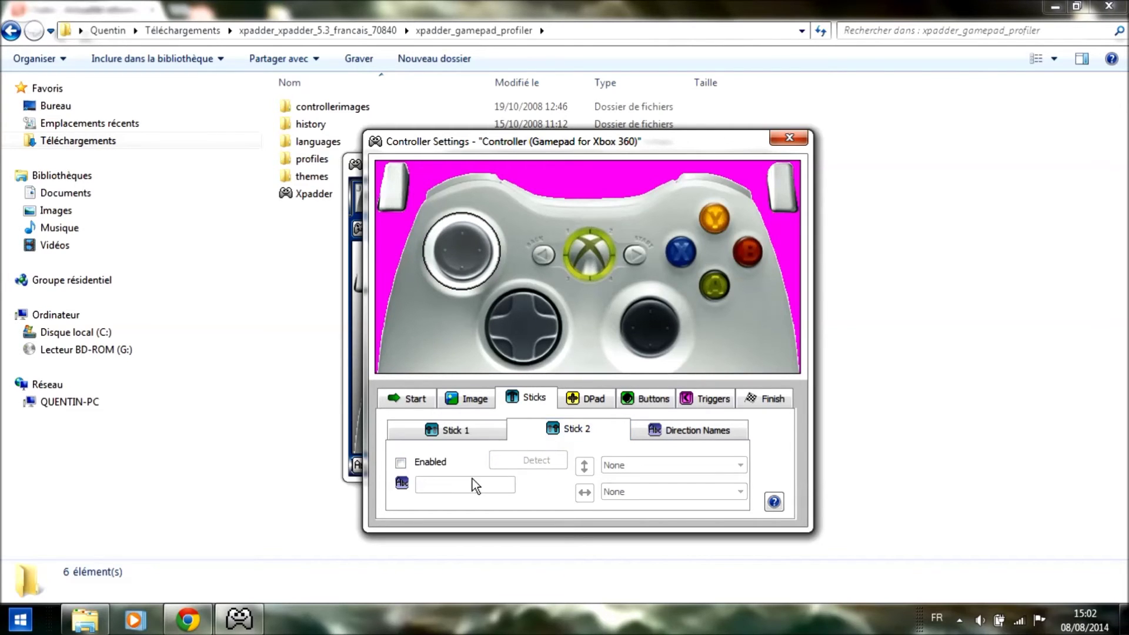
left_click(400, 463)
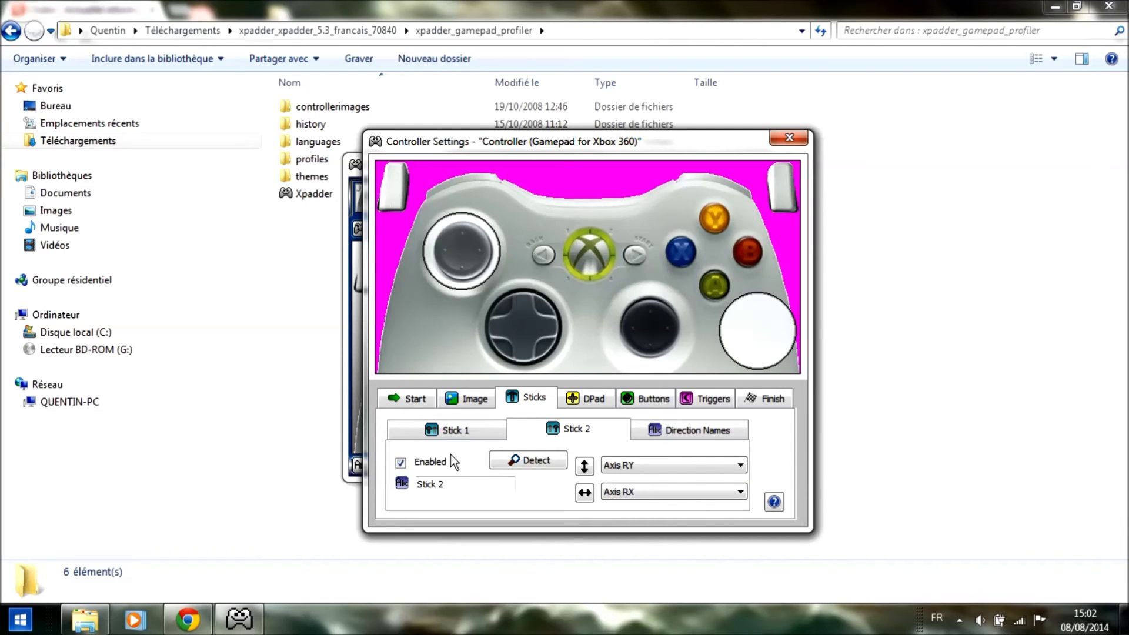
left_click_drag(781, 334, 674, 334)
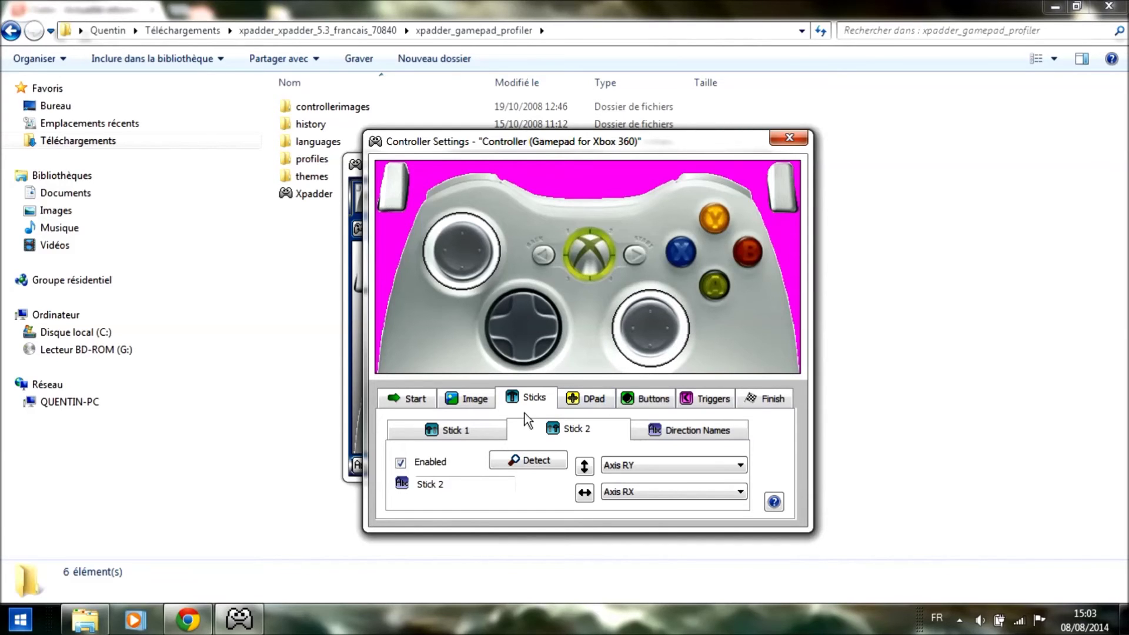
Step: Enable the DPad, detect its four directions on the gamepad and place its marker over the directional cross in the image
left_click(572, 401)
left_click(393, 446)
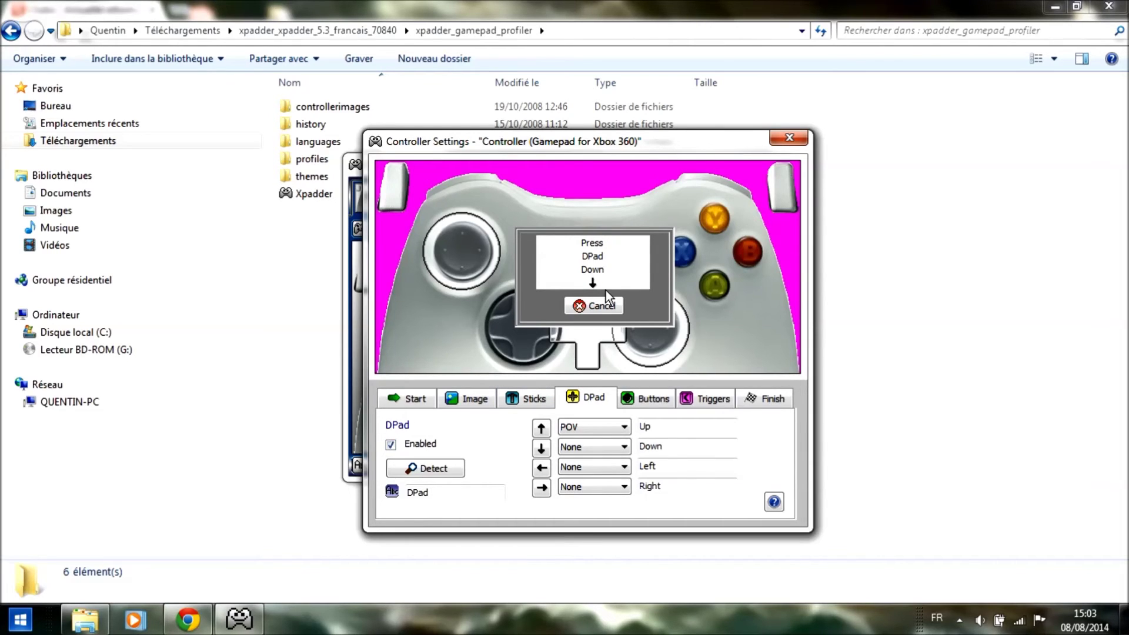
left_click_drag(584, 322, 513, 317)
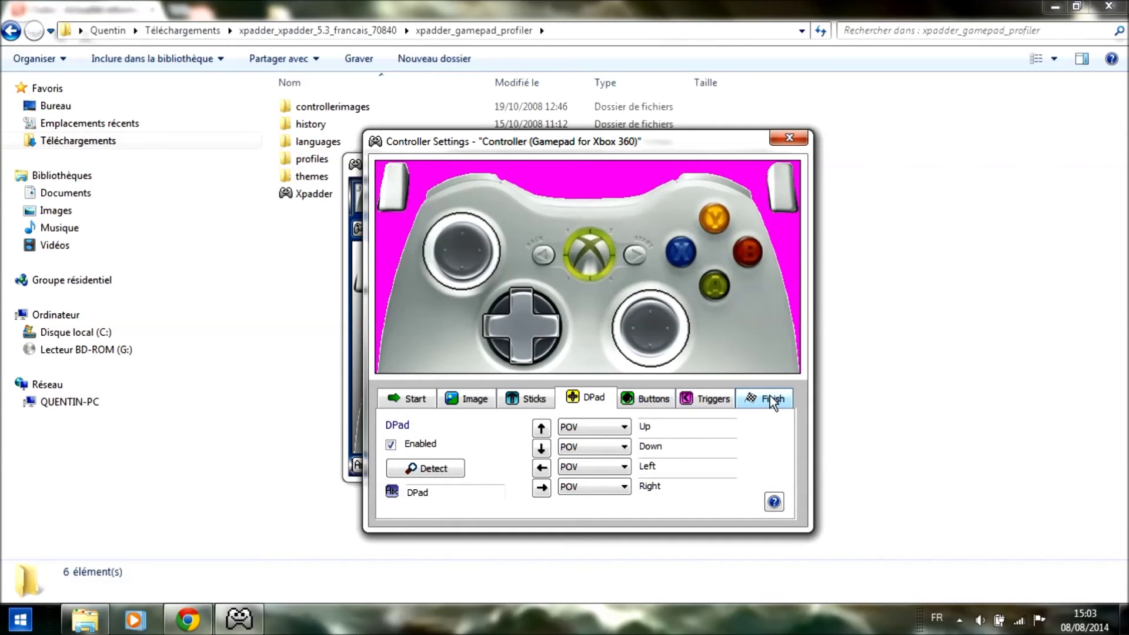
Step: Add the gamepad's four face buttons to the layout and place Buttons 1 to 4 over A, B, X and Y
left_click(660, 397)
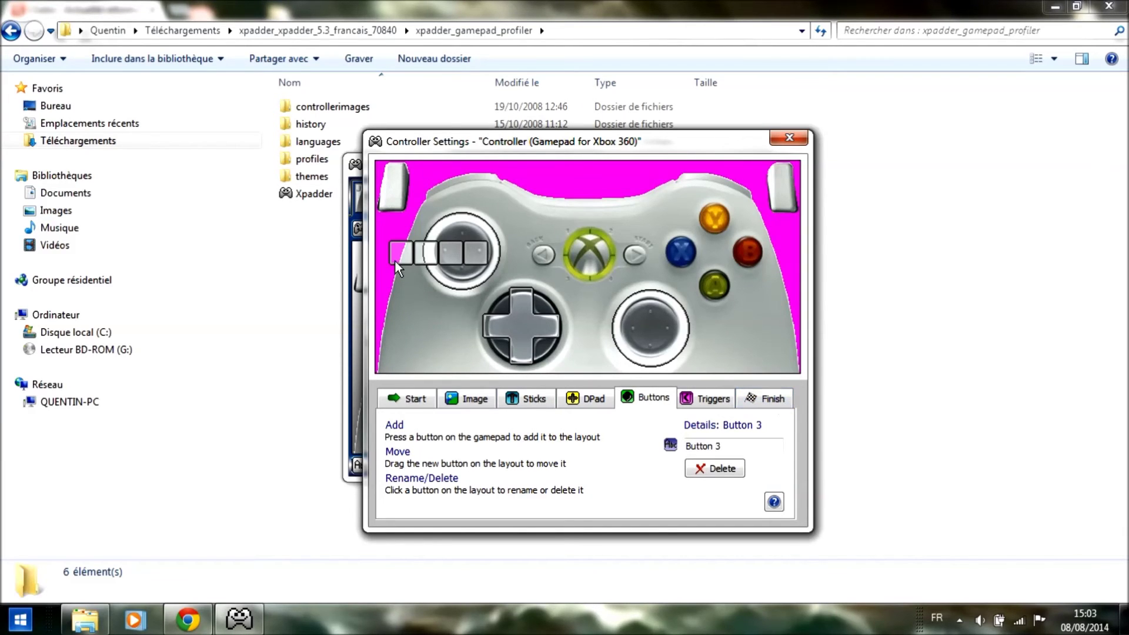
left_click_drag(394, 257, 659, 270)
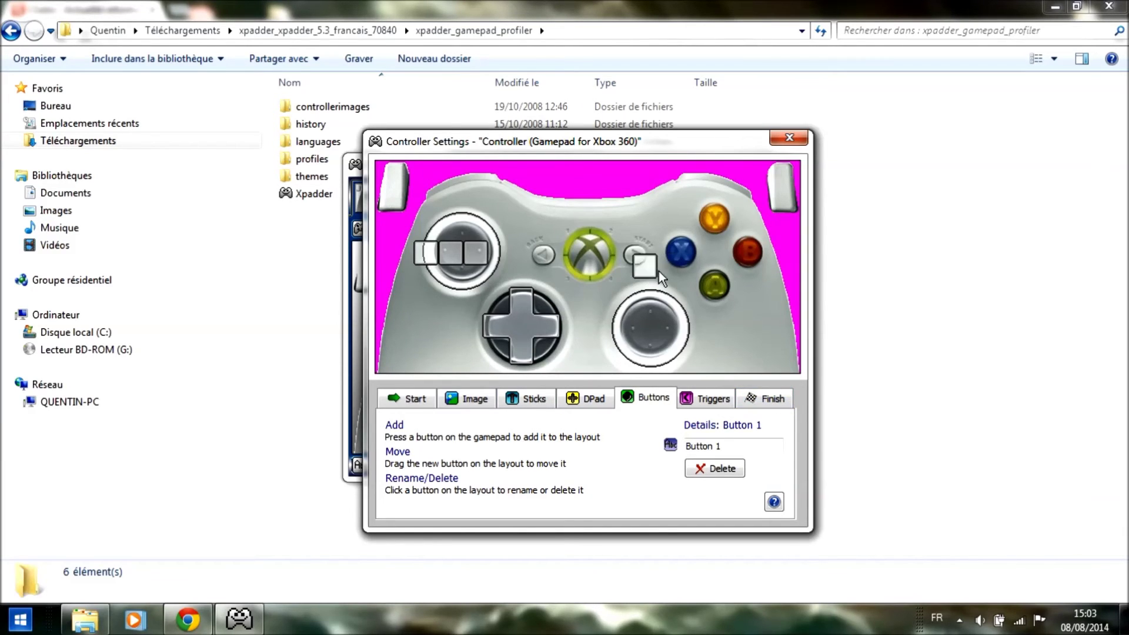
left_click(708, 286)
left_click_drag(426, 250, 749, 254)
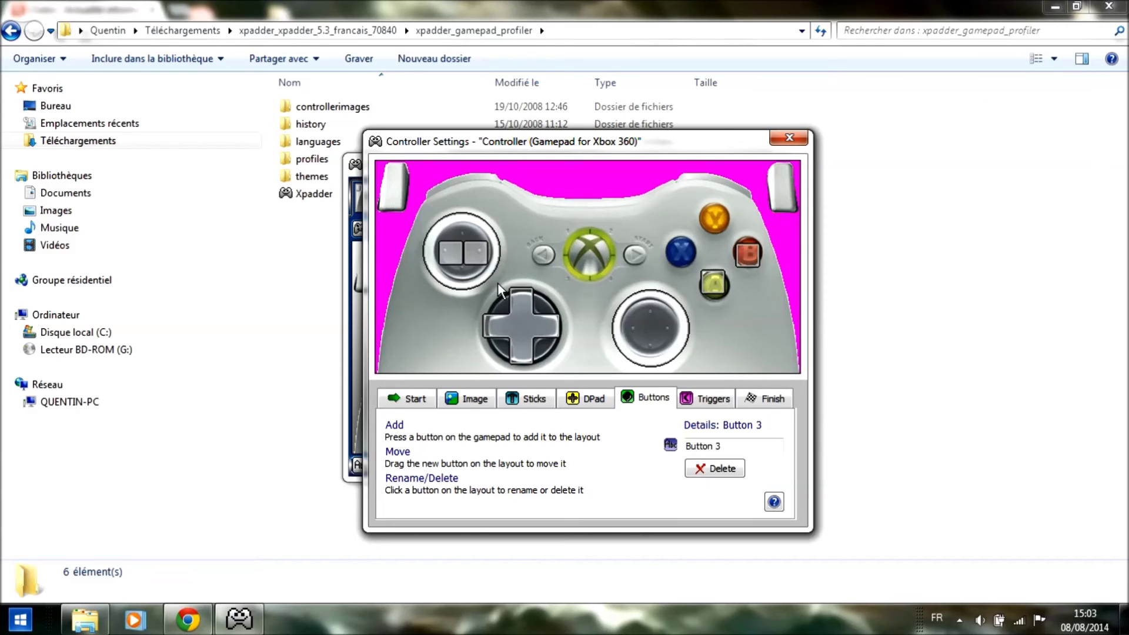
left_click_drag(460, 249, 687, 251)
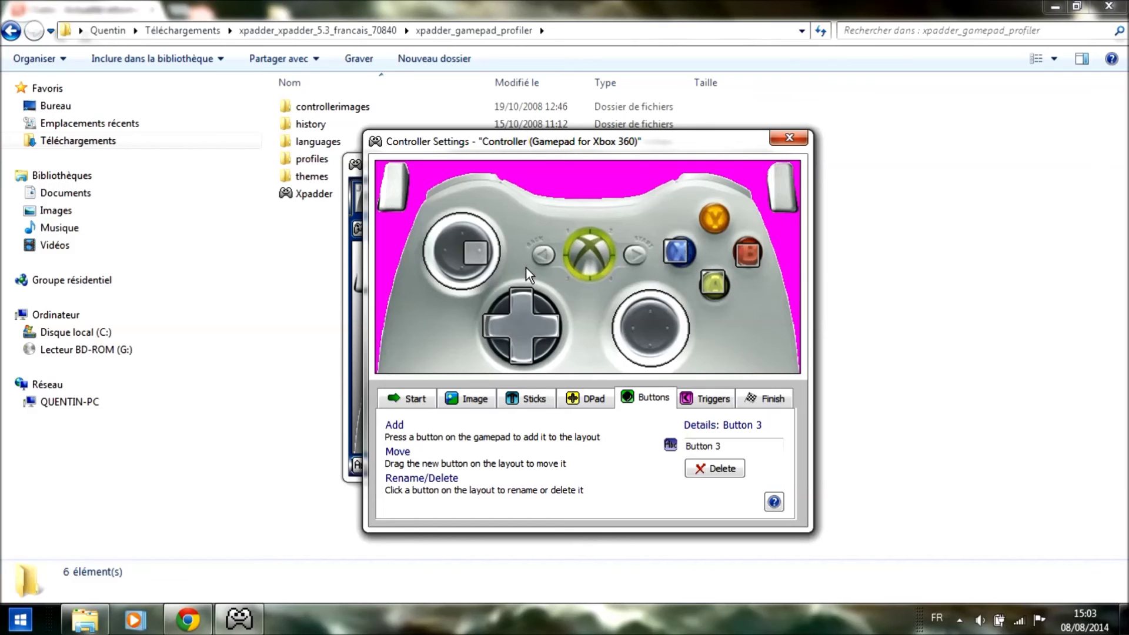
left_click_drag(486, 253, 704, 222)
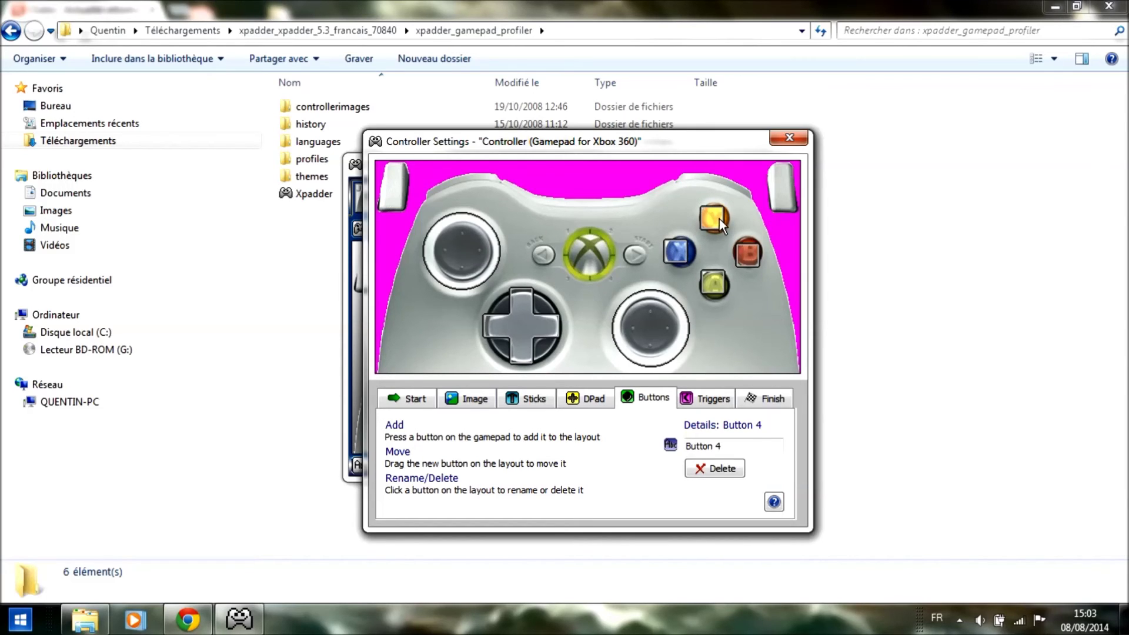
Step: Leave the analog triggers disabled and finish the controller settings to return to the main layout window
left_click(718, 398)
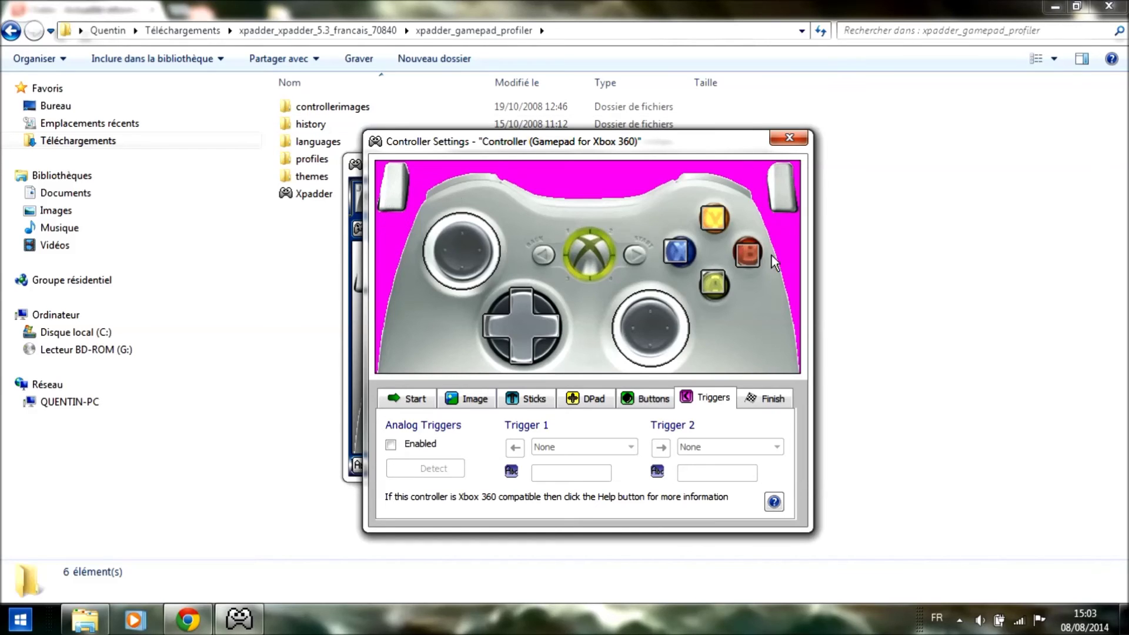
left_click(767, 400)
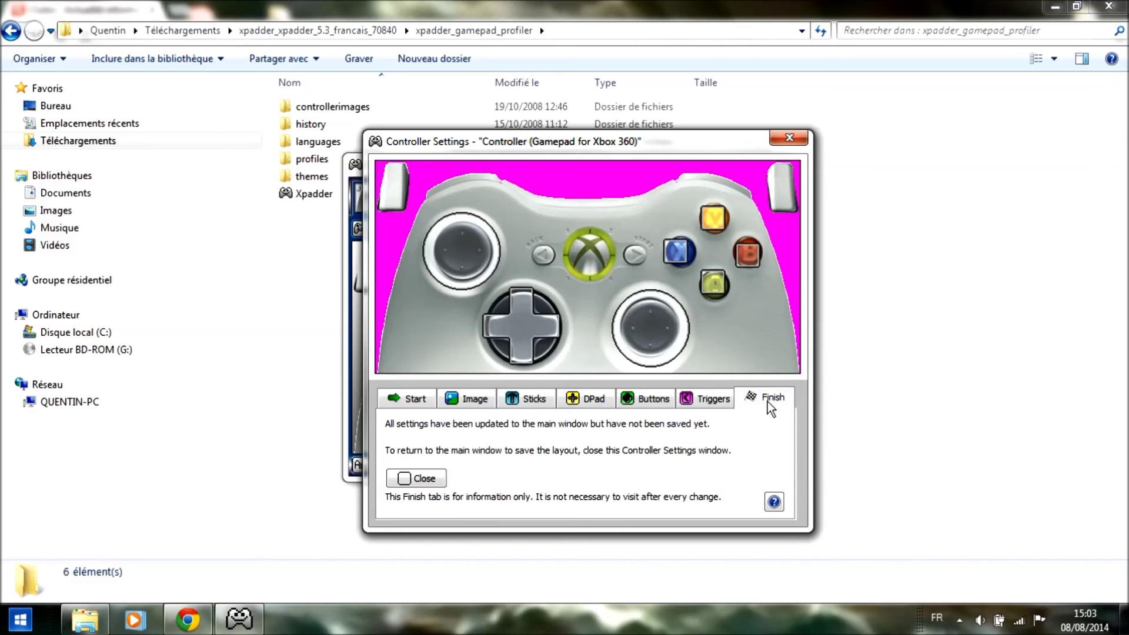
left_click(416, 478)
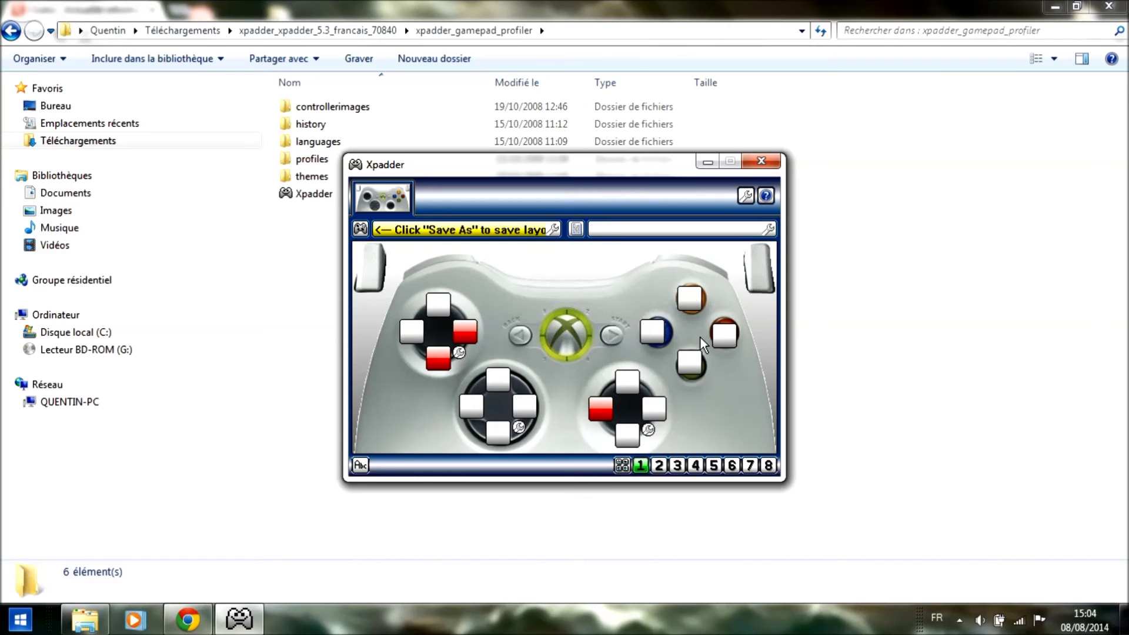
Step: Assign the Space key to Button 1 (A) and the A key to Button 2 (B) of the gamepad
left_click(694, 366)
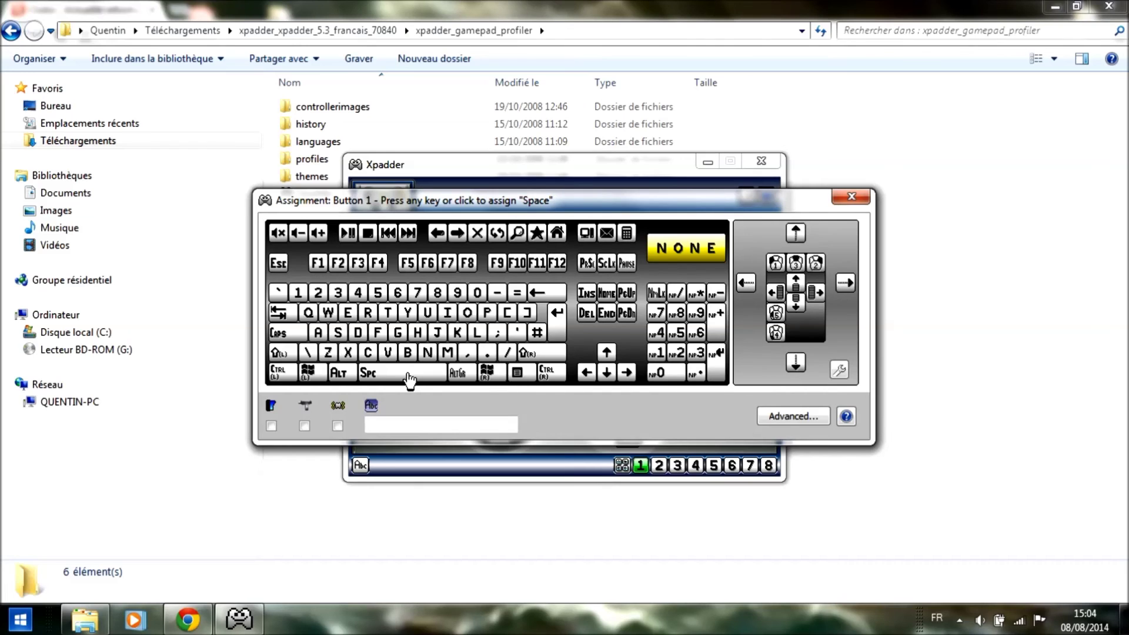
left_click(409, 374)
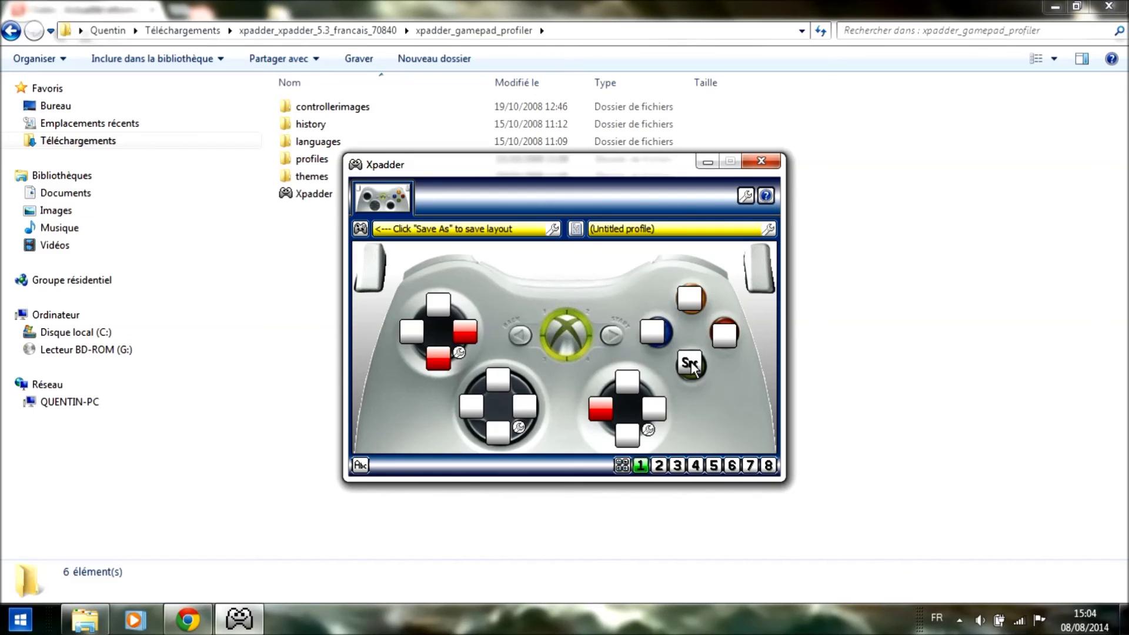
left_click(726, 336)
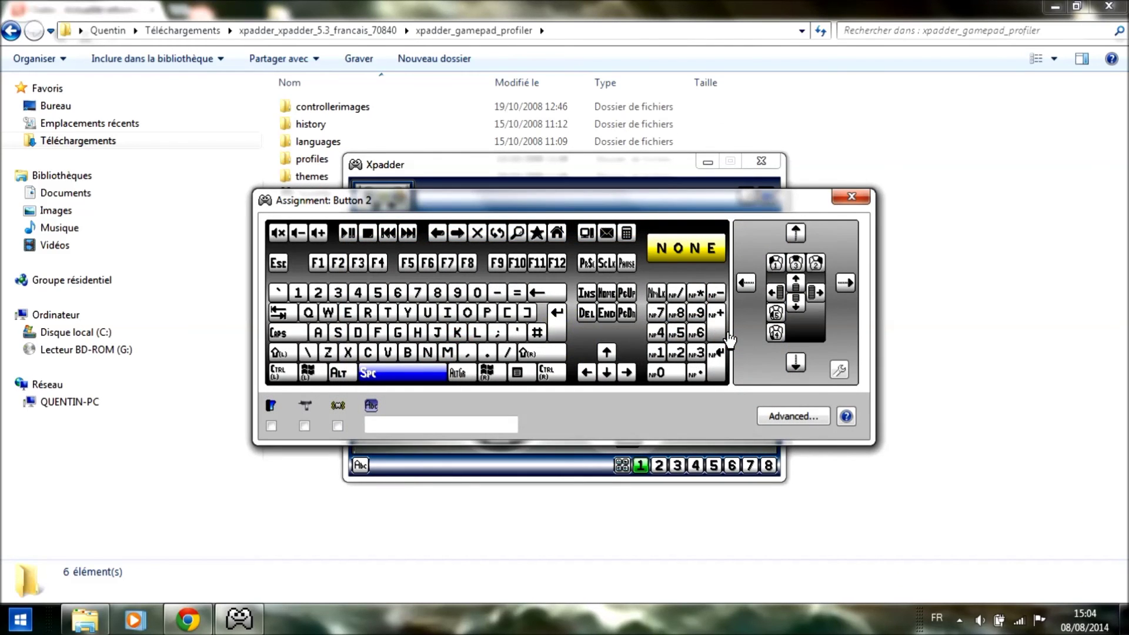
key("a")
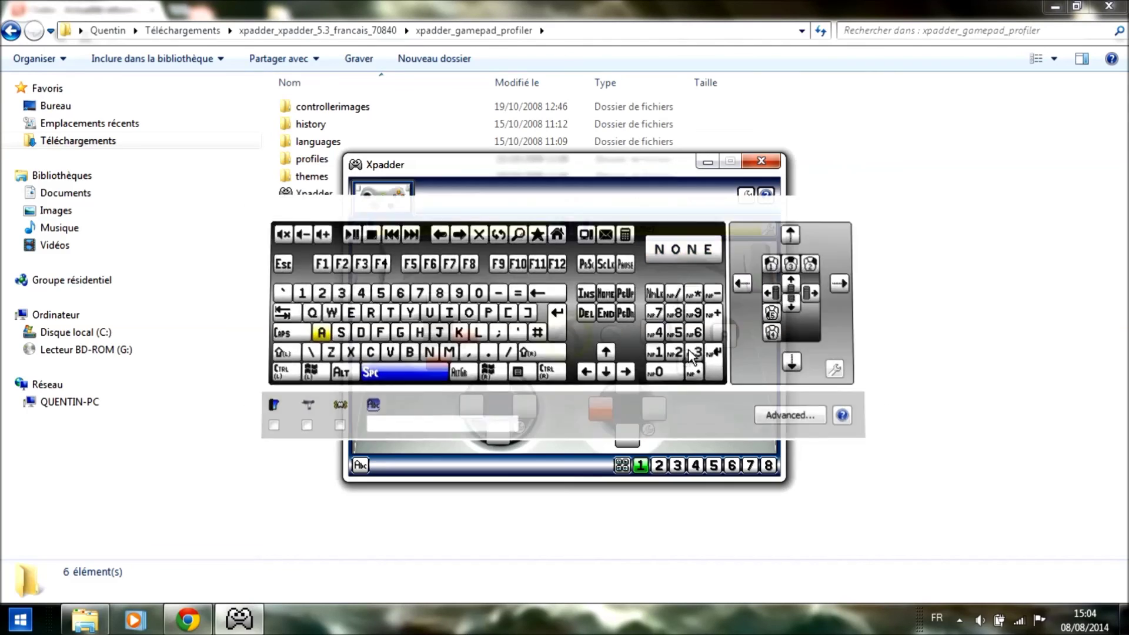